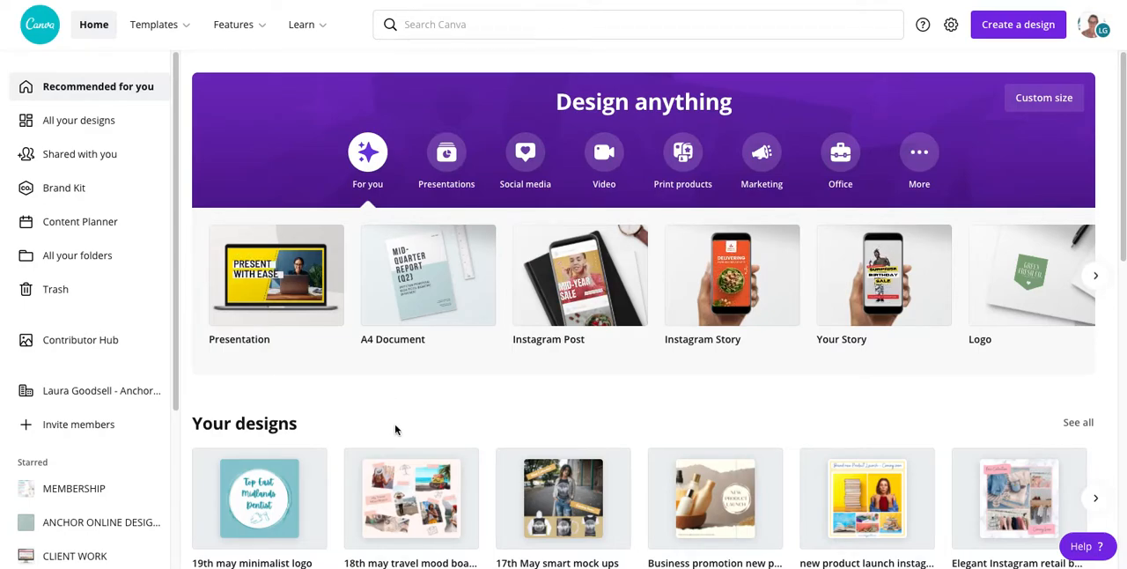
Step: Create a new blank design in the Facebook Post format
left_click(1015, 27)
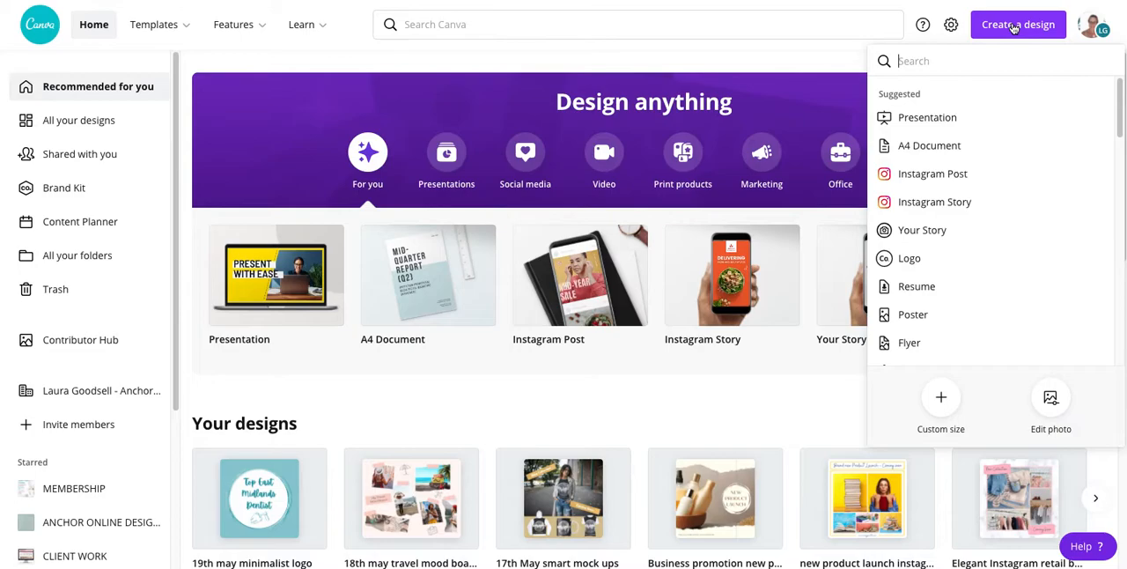
left_click(974, 59)
type("face")
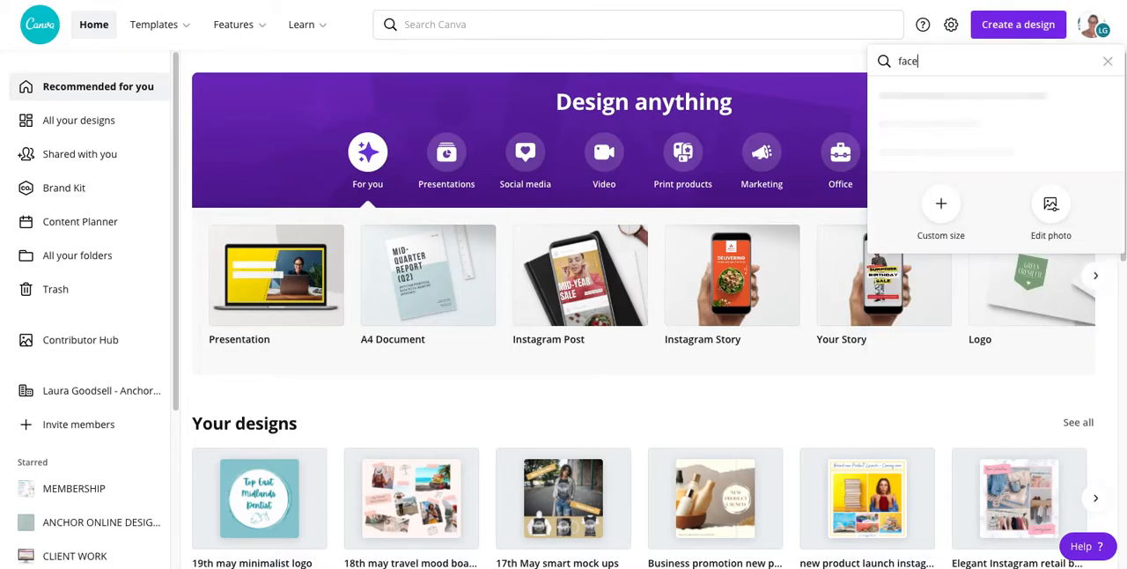
type("book")
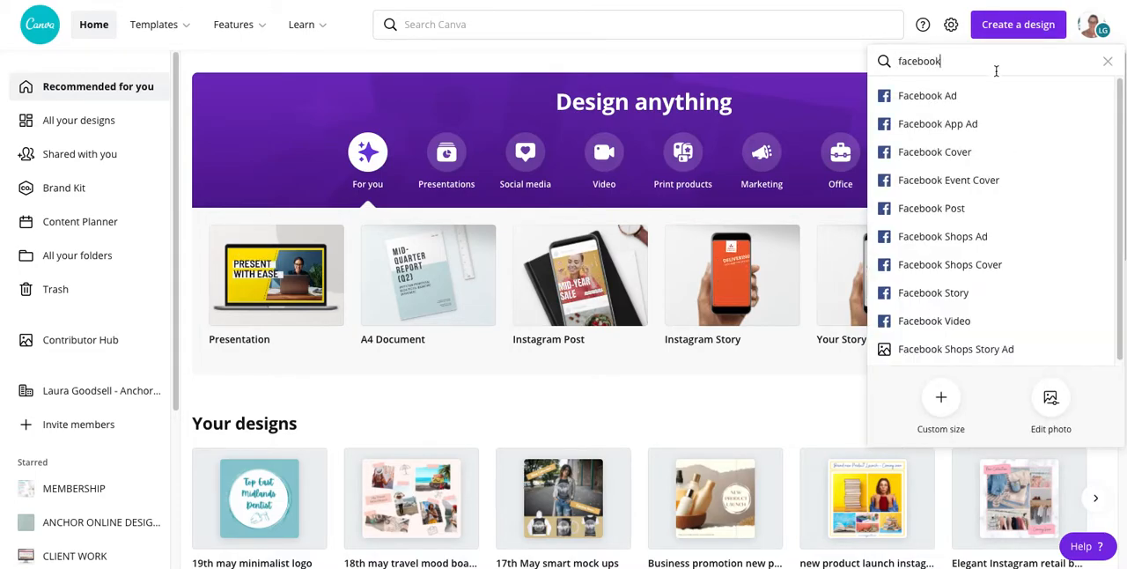
left_click(947, 211)
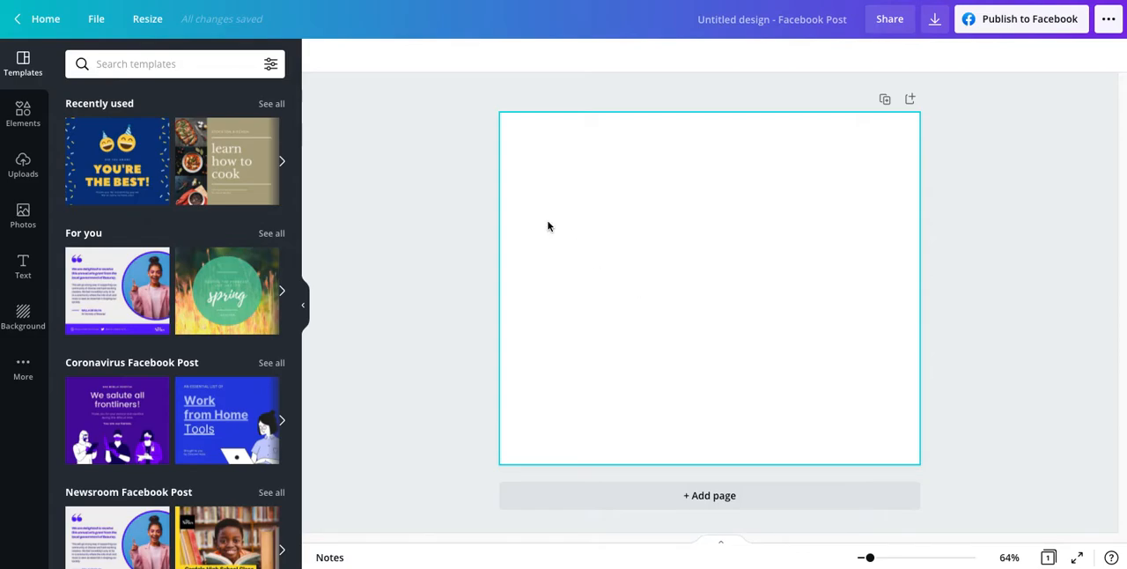
Step: Search the stock videos for "shopping" and add the 14.0s clip of the woman holding a phone and card
left_click(24, 367)
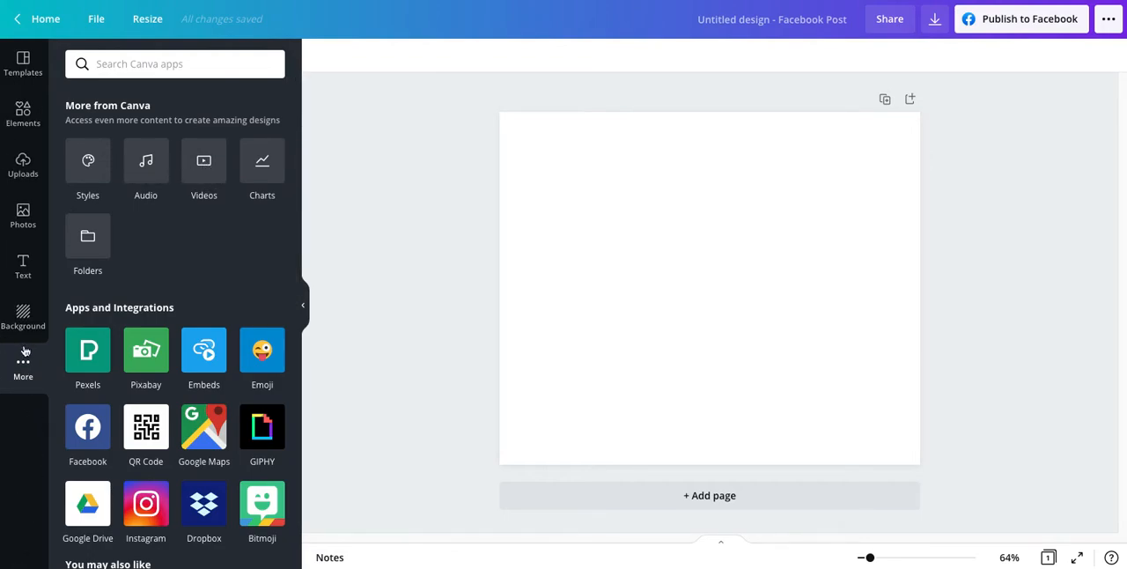
left_click(205, 163)
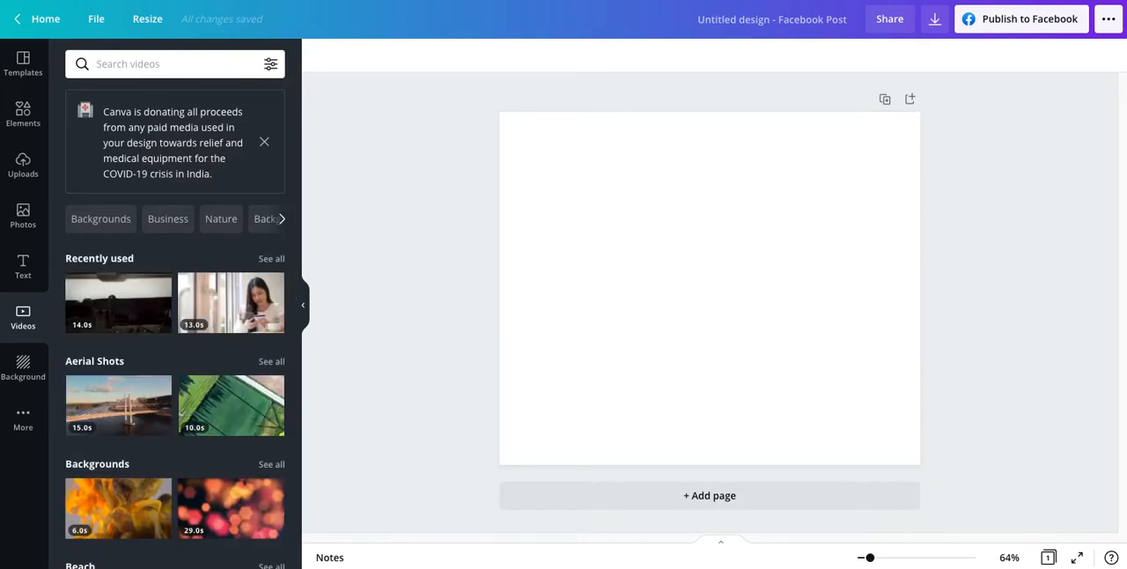
type("shopping")
key("Return")
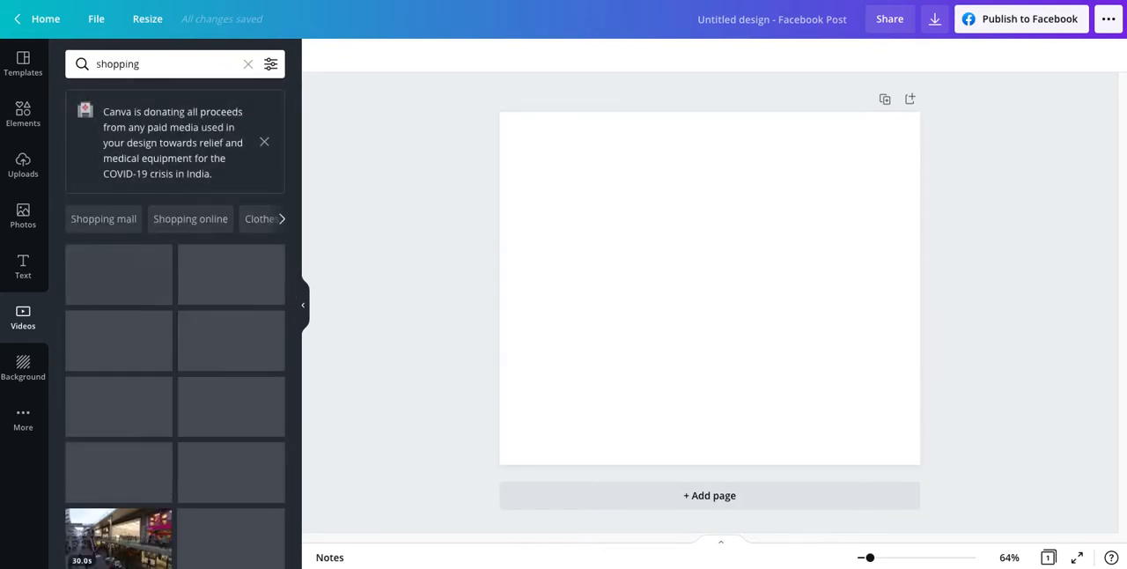
scroll(186, 493, "down", 3)
scroll(185, 492, "down", 5)
scroll(187, 493, "down", 4)
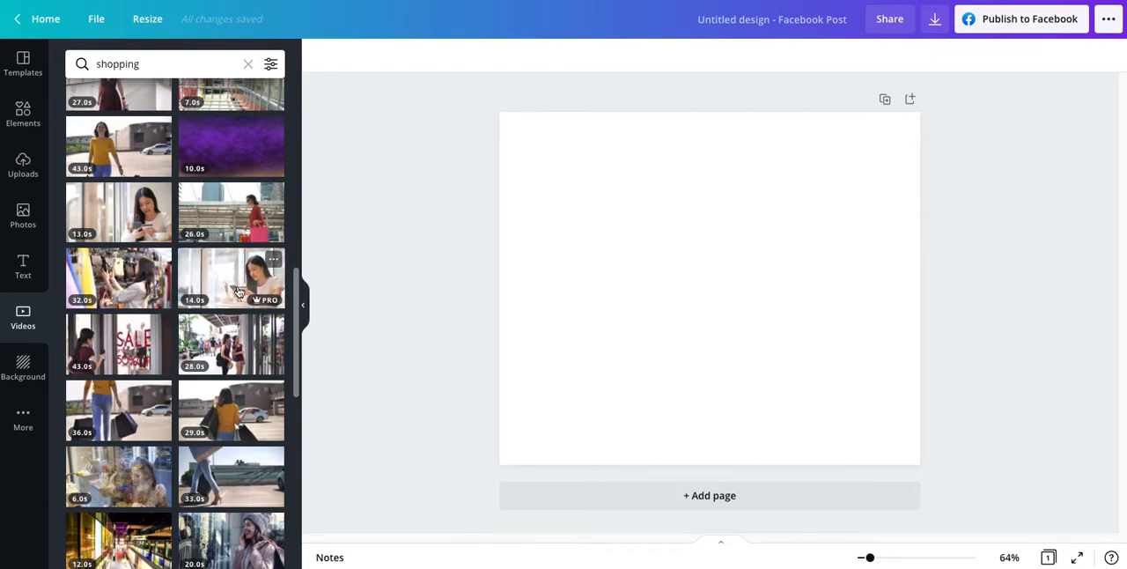
left_click(227, 275)
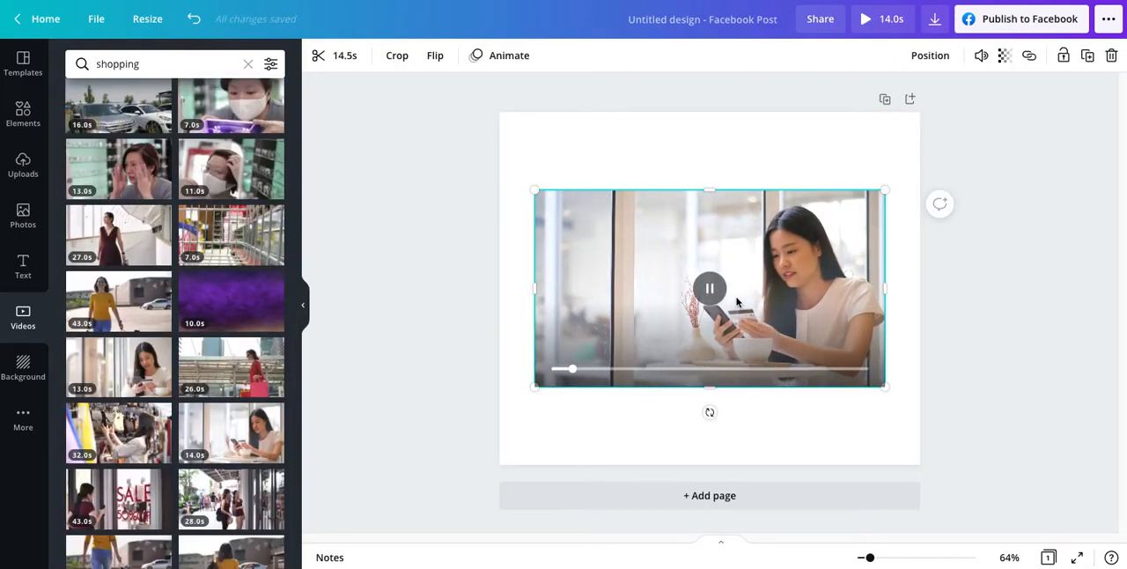
Step: Enlarge the video clip to fill the whole page as its background, keeping the woman in frame
left_click_drag(738, 295, 777, 214)
left_click_drag(573, 304, 440, 567)
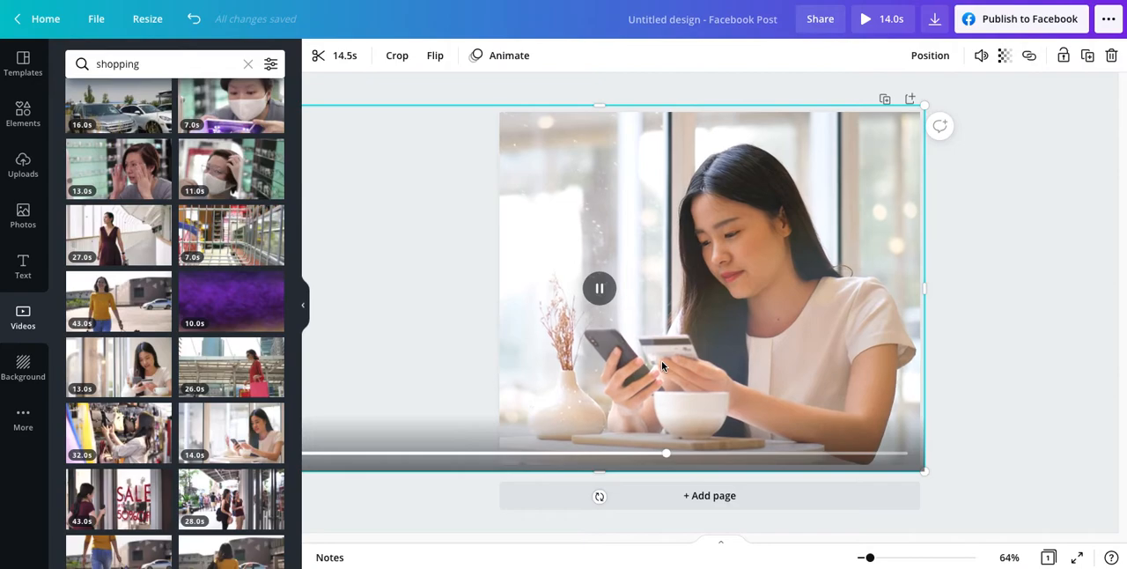
left_click(445, 83)
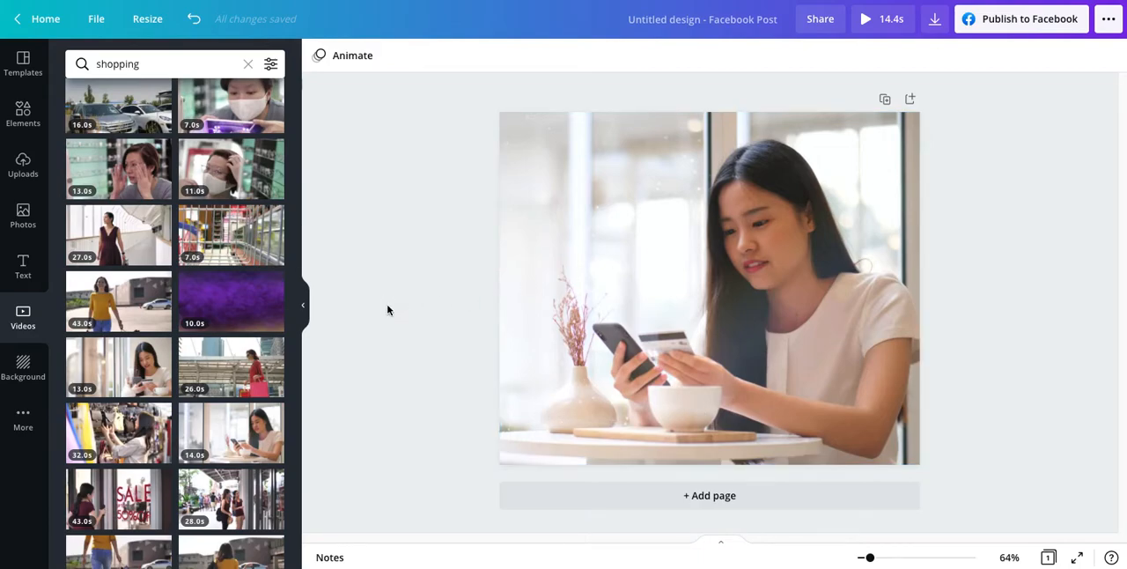
left_click(829, 249)
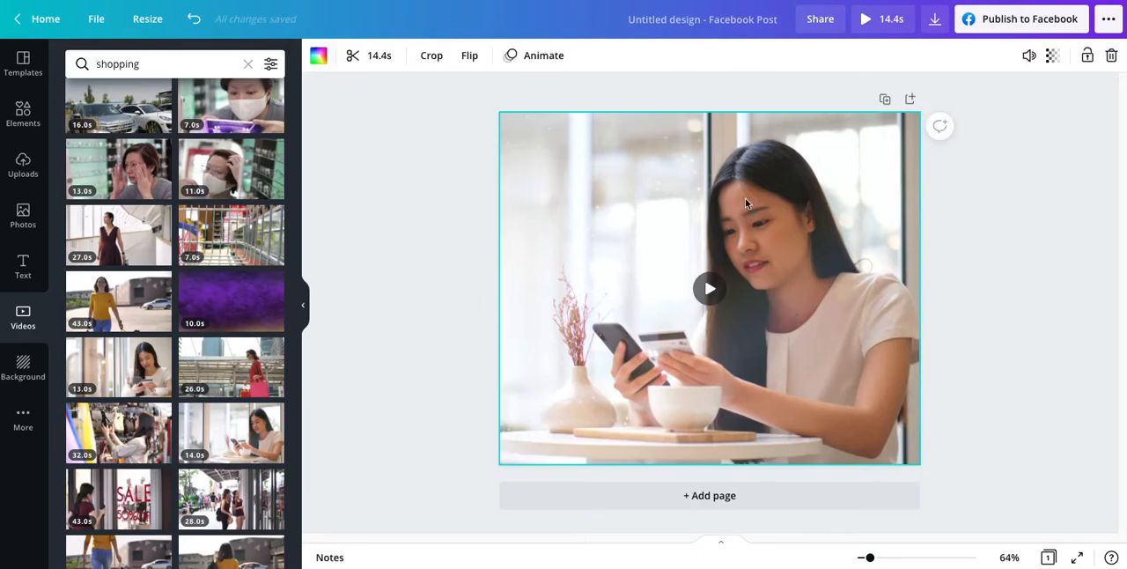
Step: Add a circle shape over the video, enlarge it to cover most of the page height and centre it
left_click(426, 360)
key("c")
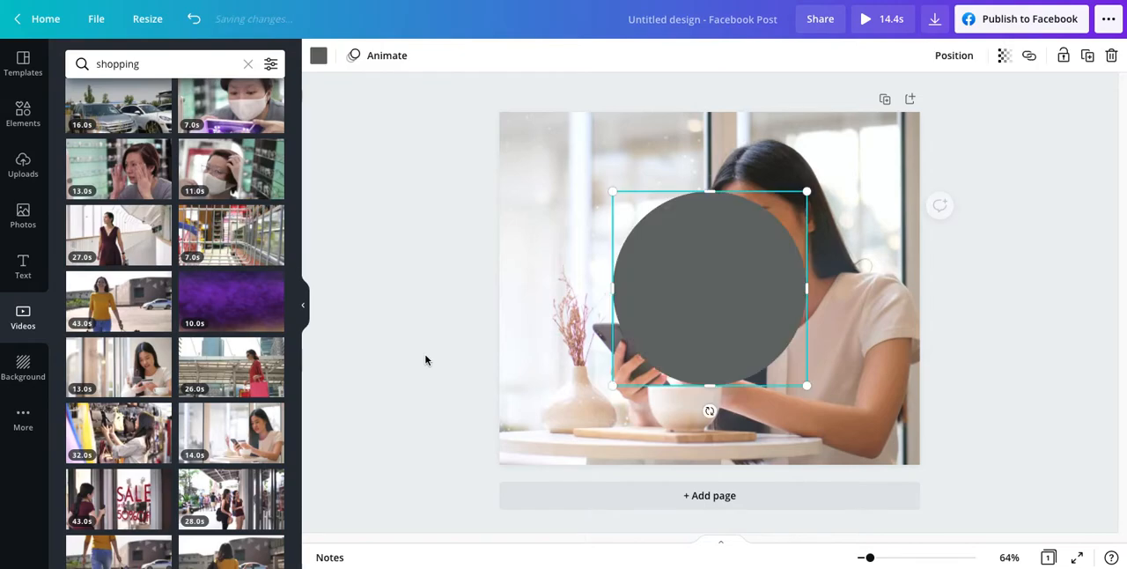
left_click_drag(611, 191, 535, 164)
left_click_drag(802, 384, 853, 432)
left_click_drag(693, 268, 695, 270)
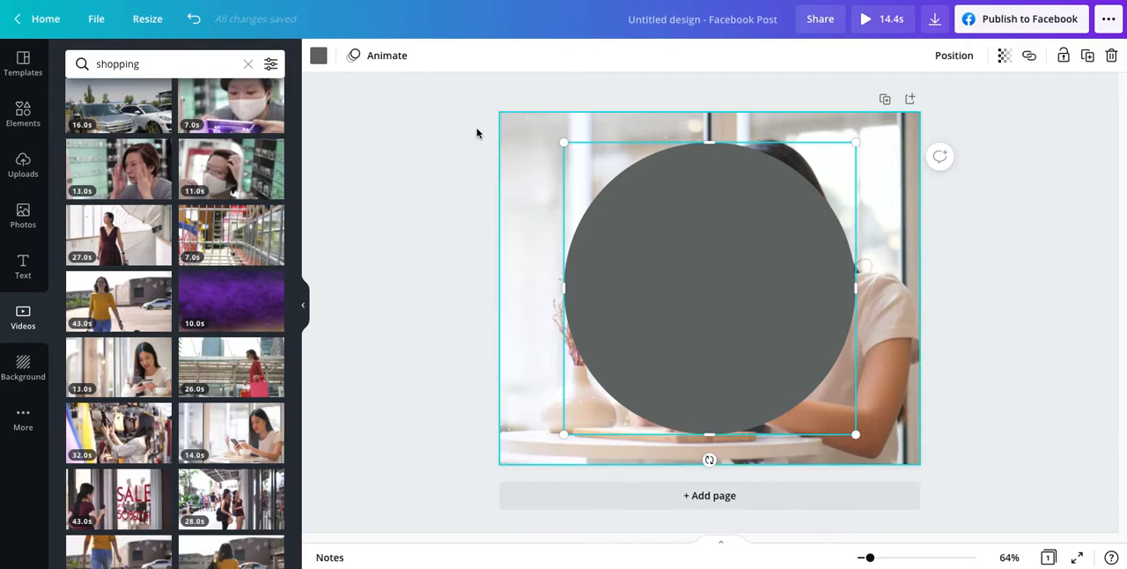
Step: Recolour the circle pale pink from the EBOOK TEMPLATE COLOURS palette and set its transparency to 74
left_click(318, 55)
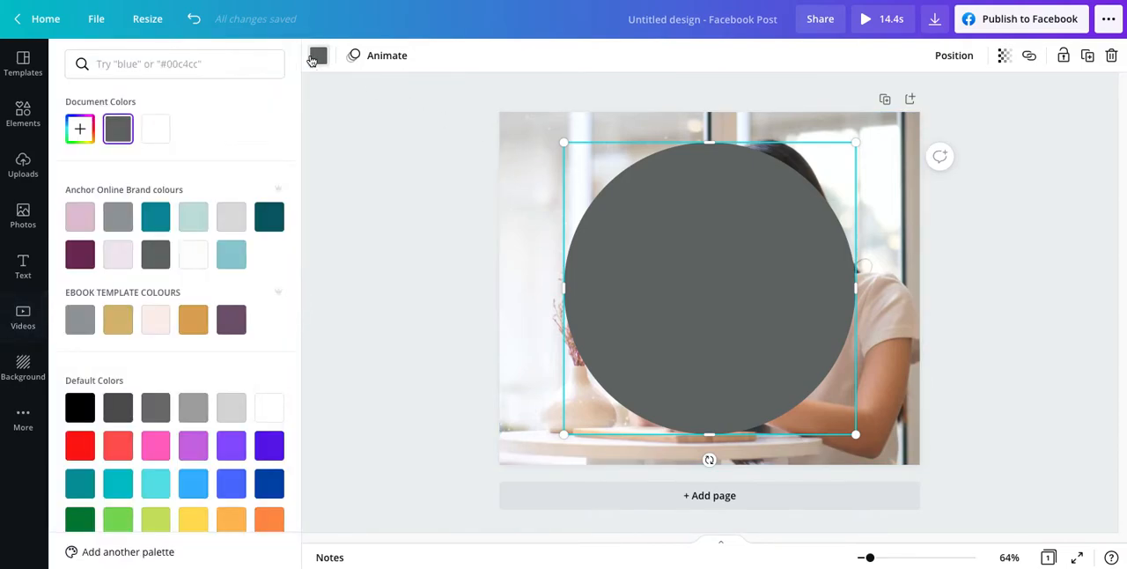
left_click(155, 322)
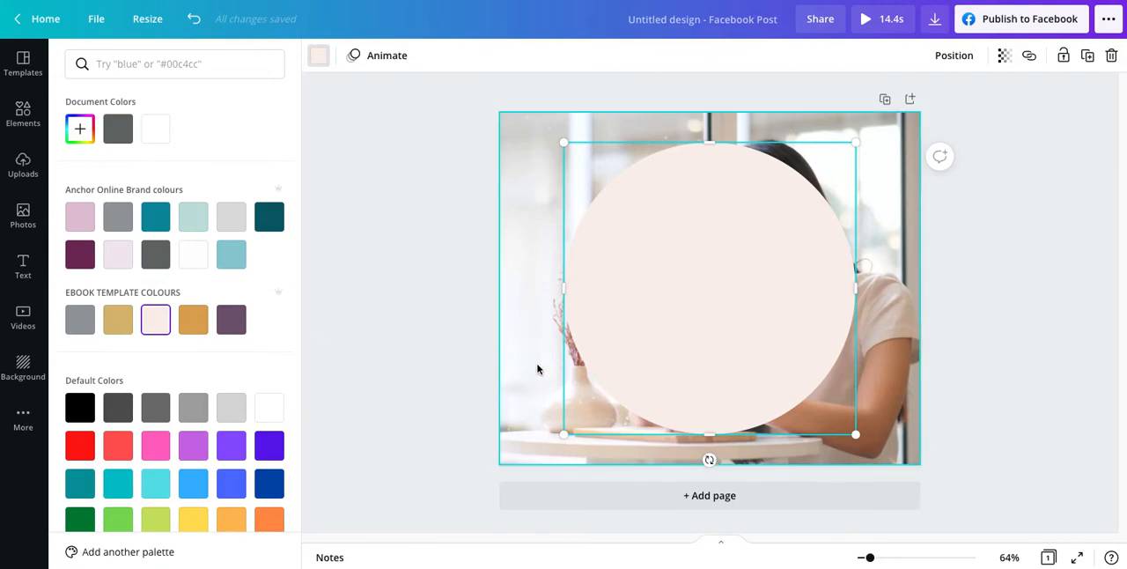
left_click(1005, 55)
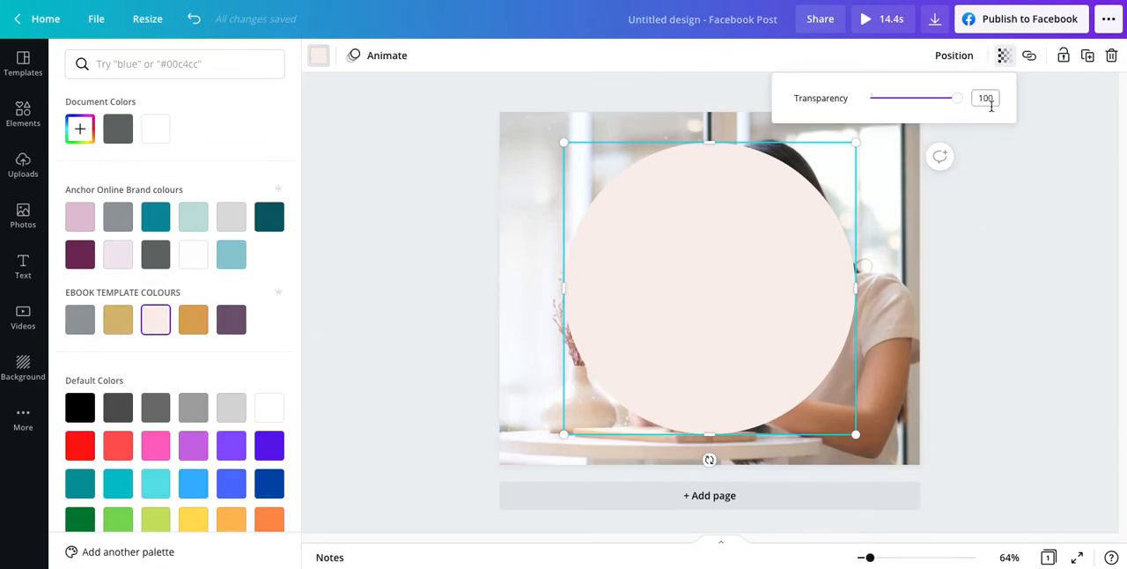
left_click_drag(960, 103, 935, 103)
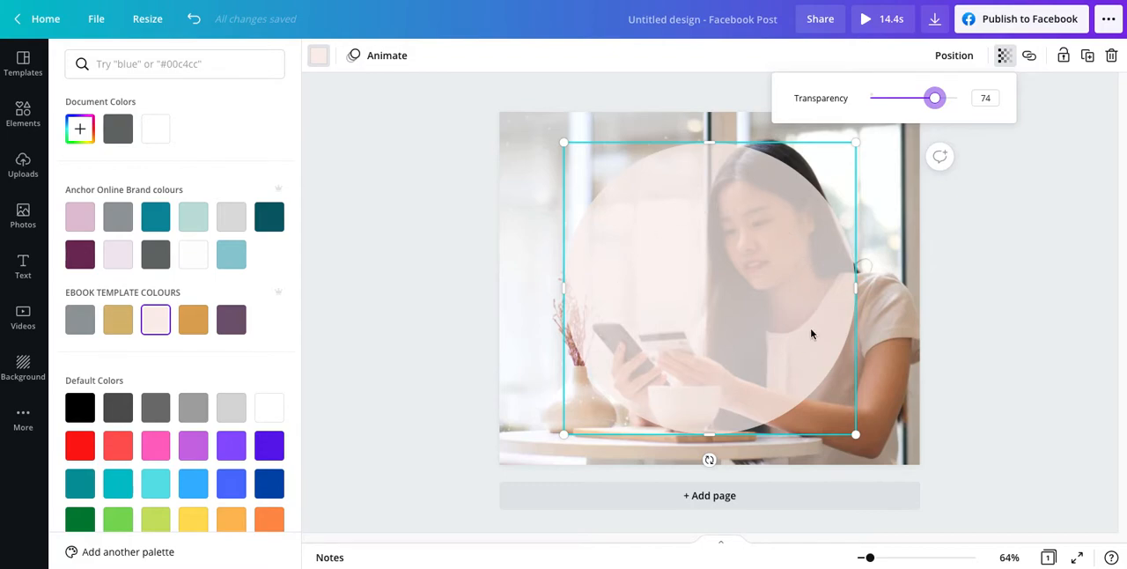
left_click(463, 331)
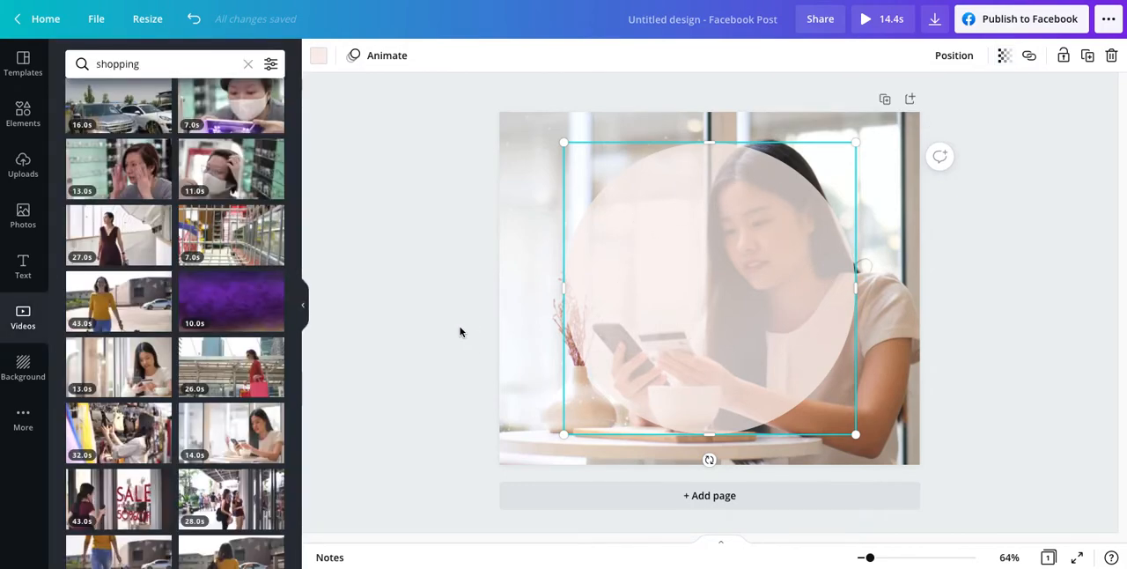
Step: Search the elements for "circle" and add the thin circle outline graphic to the page
left_click(23, 112)
left_click(150, 63)
type("circle")
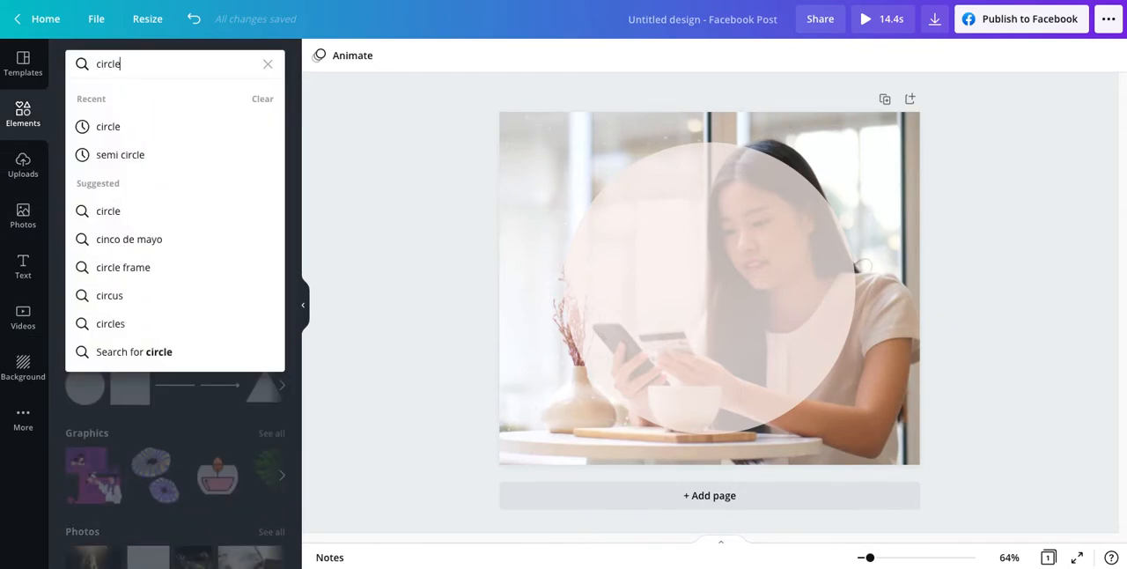
key("Return")
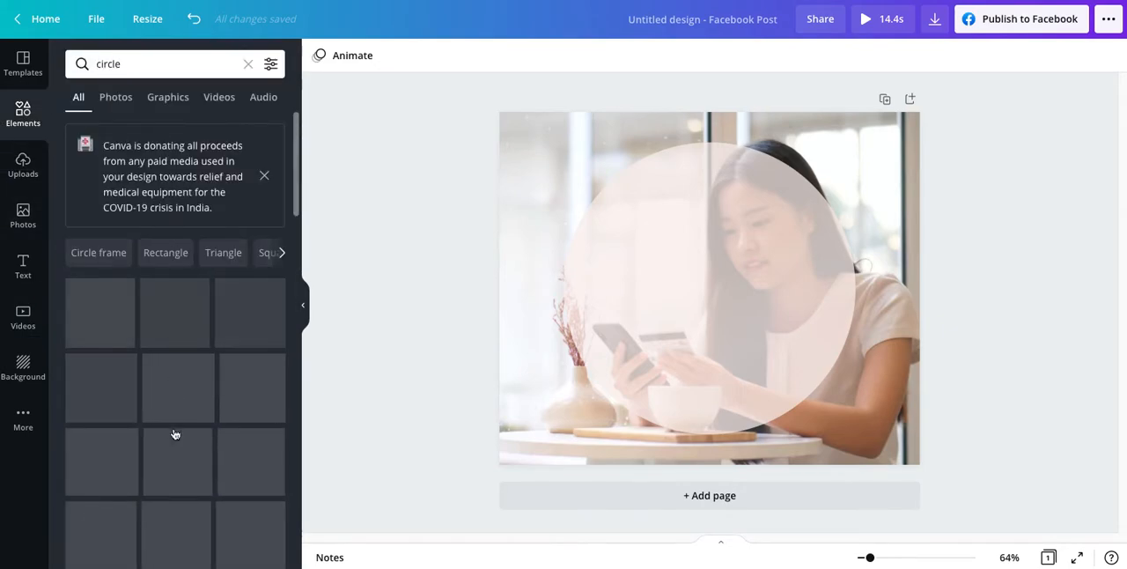
scroll(170, 451, "down", 2)
scroll(171, 451, "down", 3)
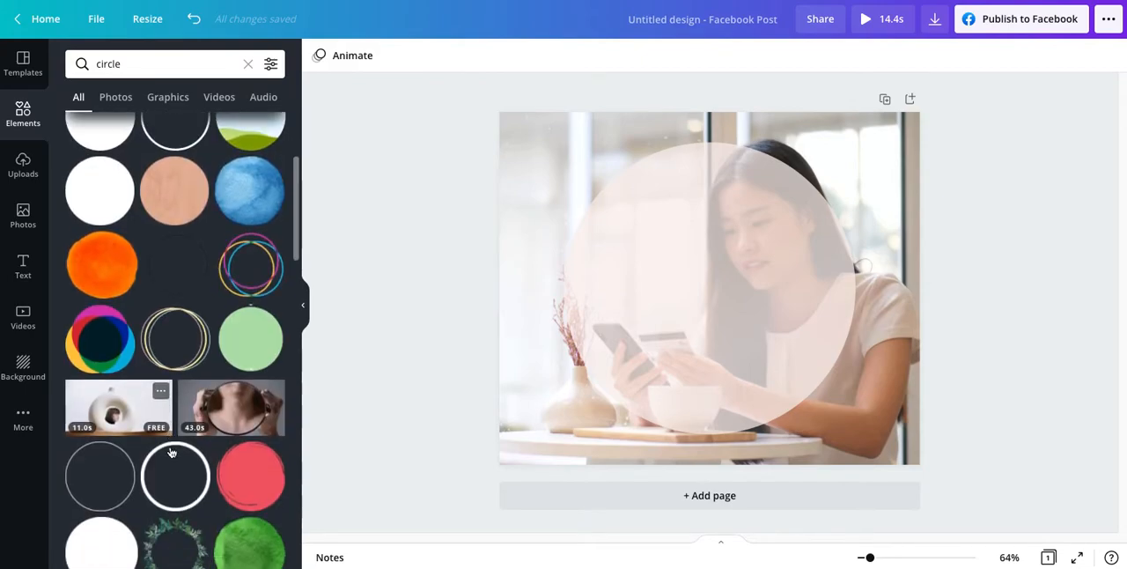
scroll(100, 387, "up", 5)
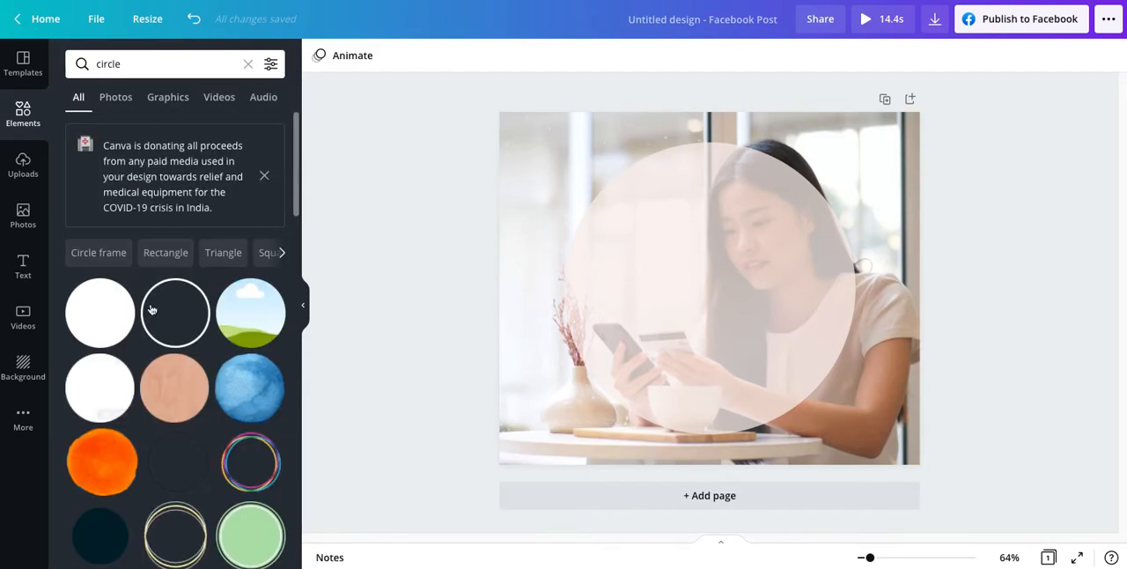
scroll(175, 310, "down", 5)
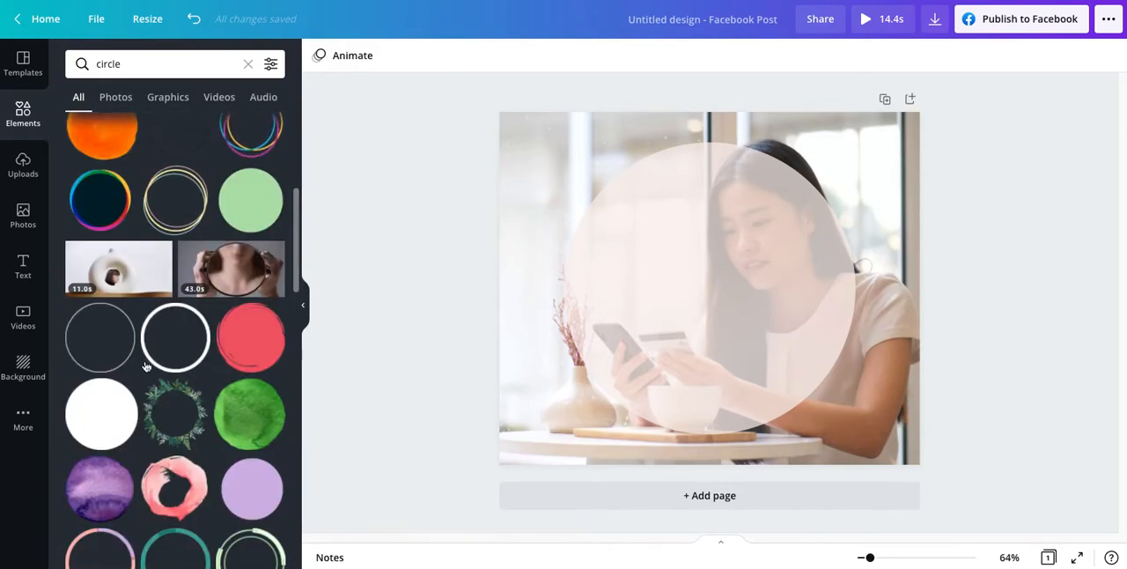
left_click(92, 333)
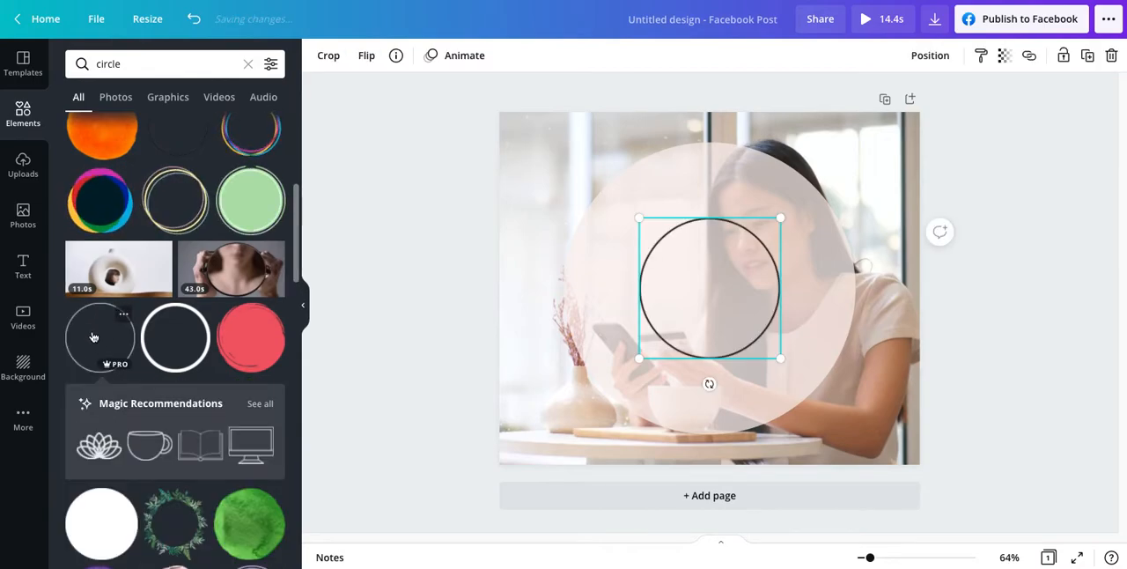
Step: Enlarge the circle outline until it is slightly bigger than the filled circle and centre it around that circle
left_click_drag(640, 219, 489, 157)
left_click_drag(779, 357, 855, 415)
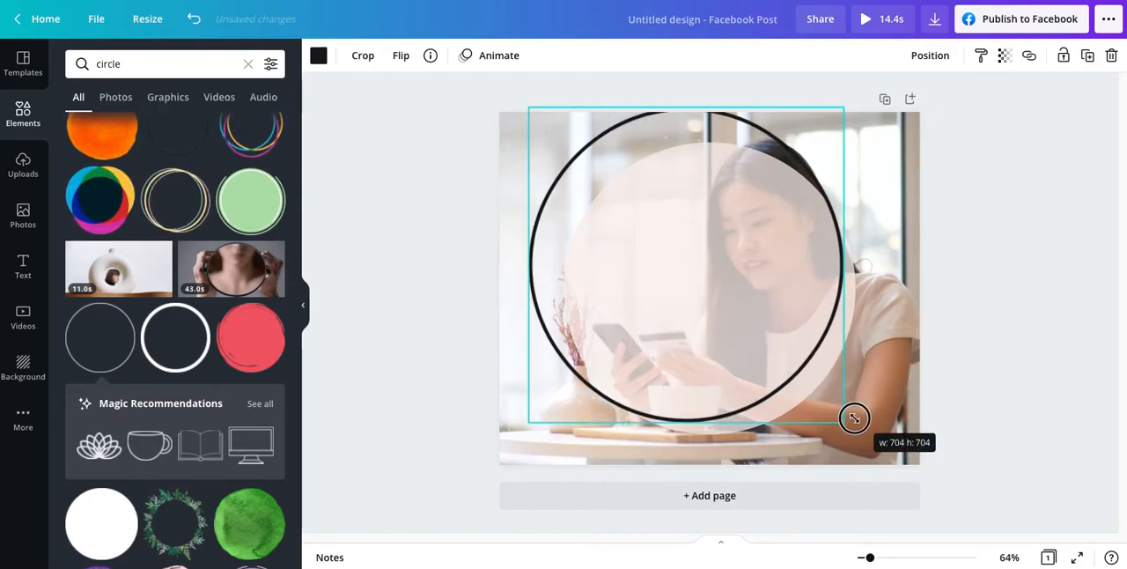
left_click_drag(692, 284, 708, 313)
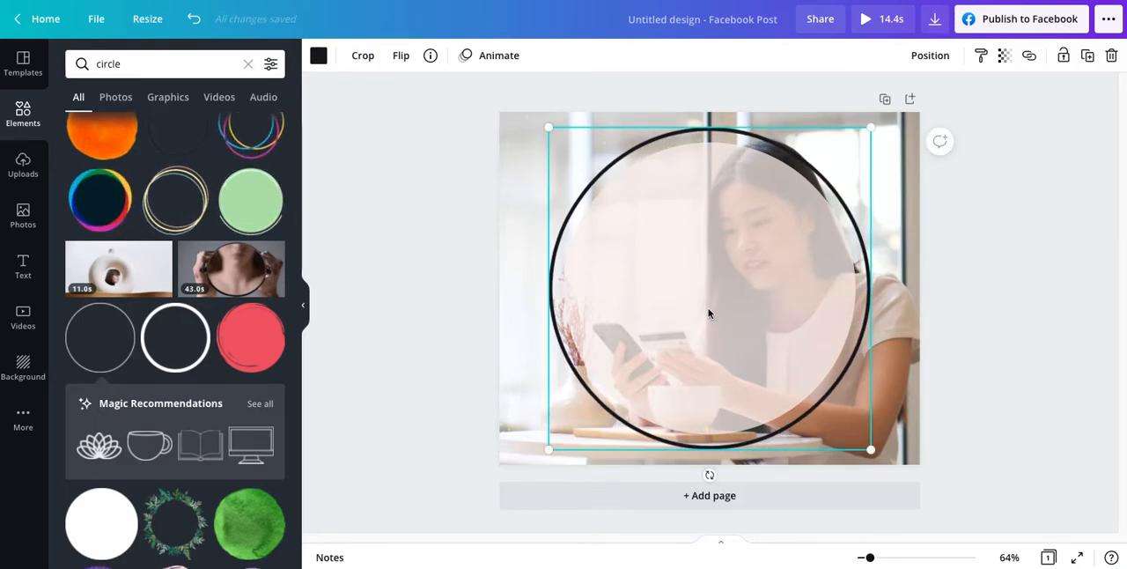
Step: Recolour the circle outline pale pink from the EBOOK TEMPLATE COLOURS palette and set its transparency to 60
left_click(318, 56)
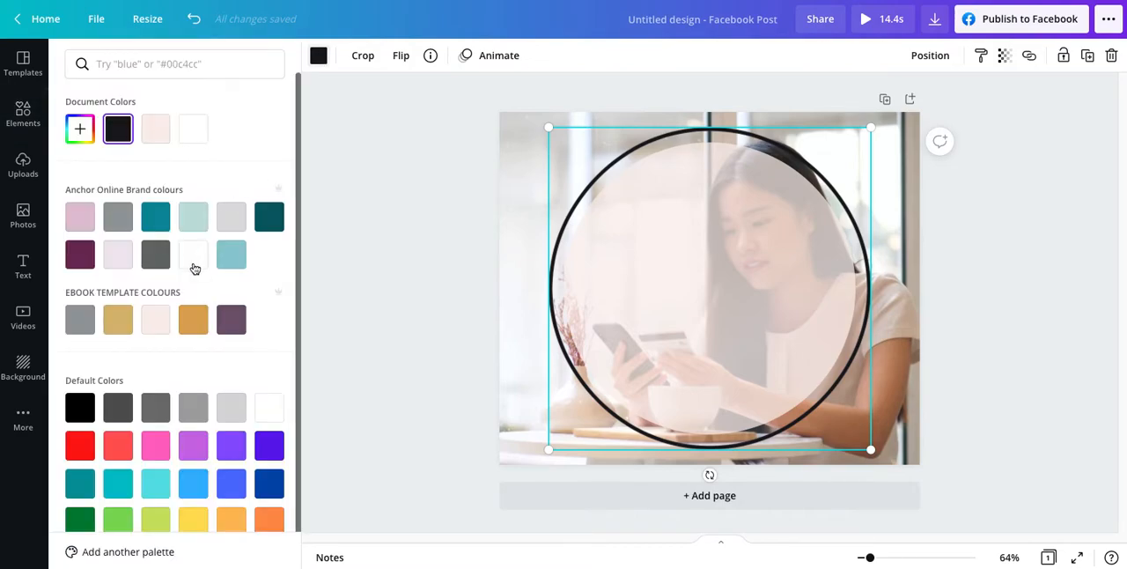
left_click(158, 320)
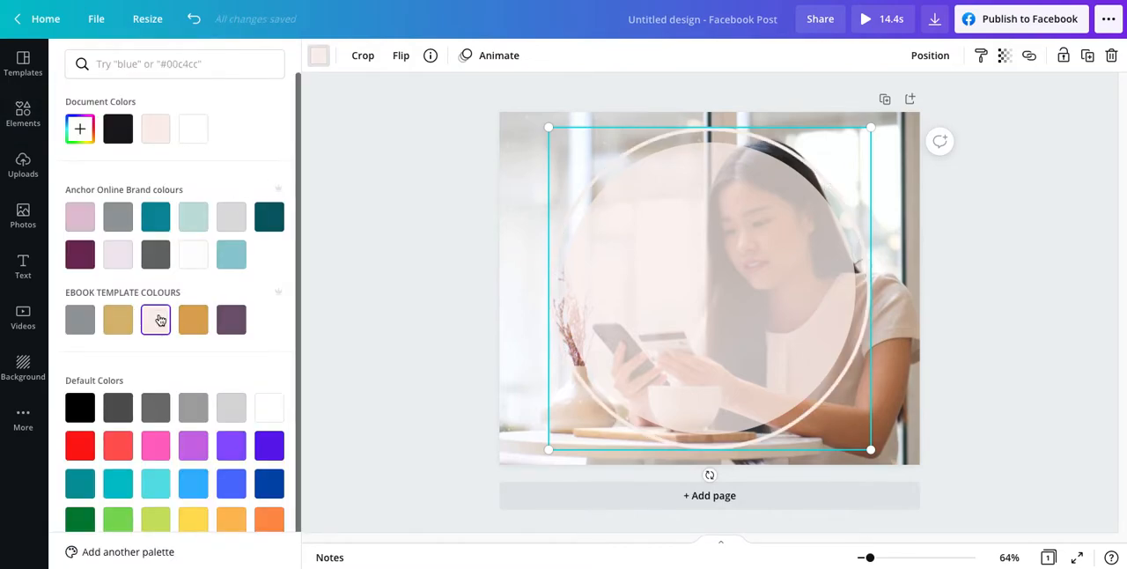
left_click(1003, 57)
left_click_drag(959, 105, 923, 98)
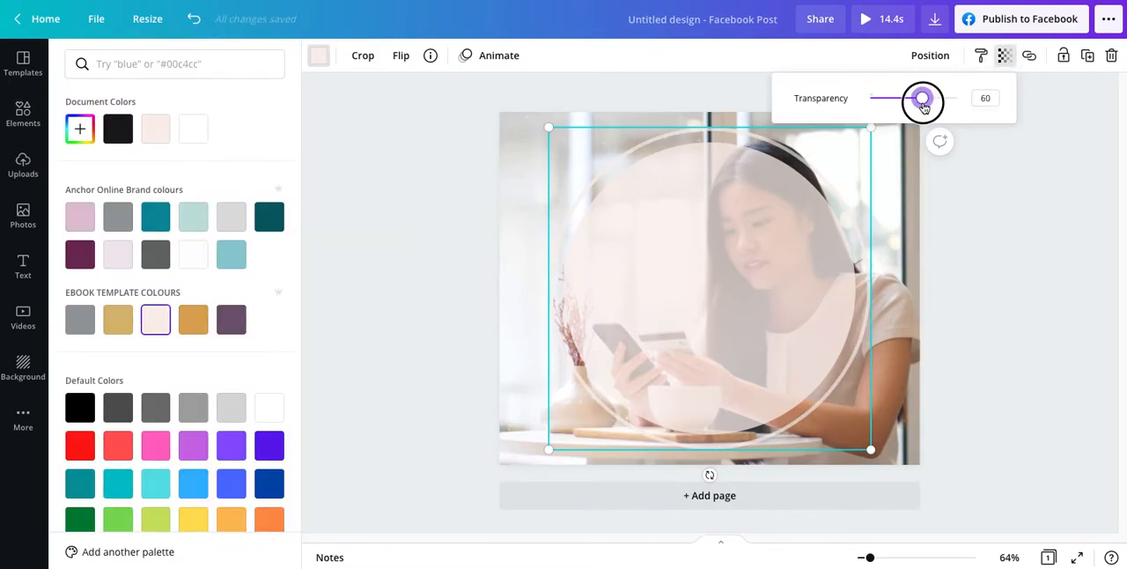
left_click(1001, 355)
left_click(999, 353)
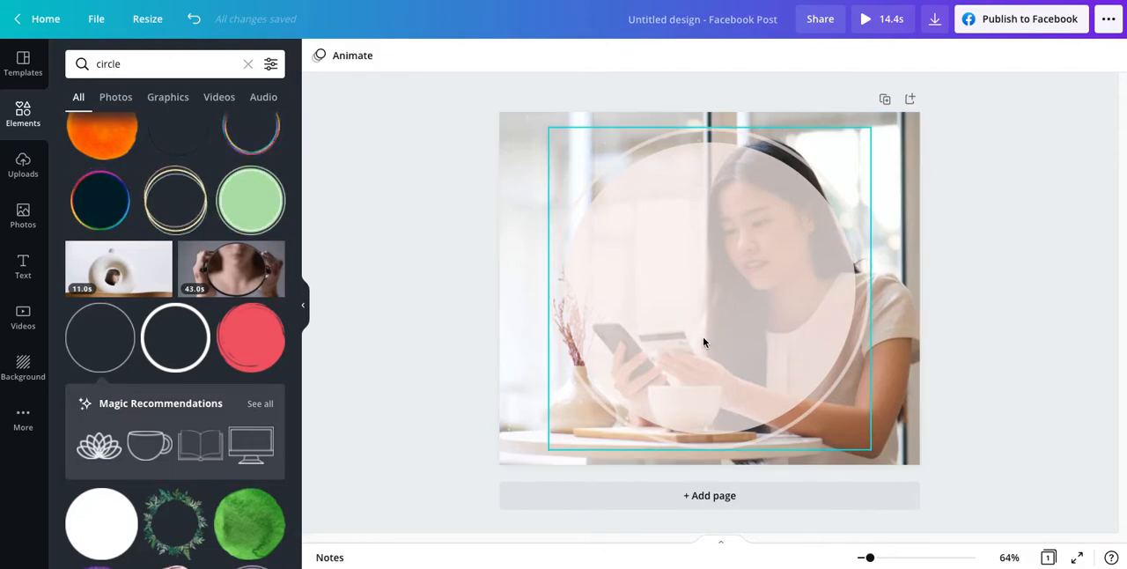
Step: Add a text box reading "Massive clearance Sale" and enlarge it to font size 39
key("t")
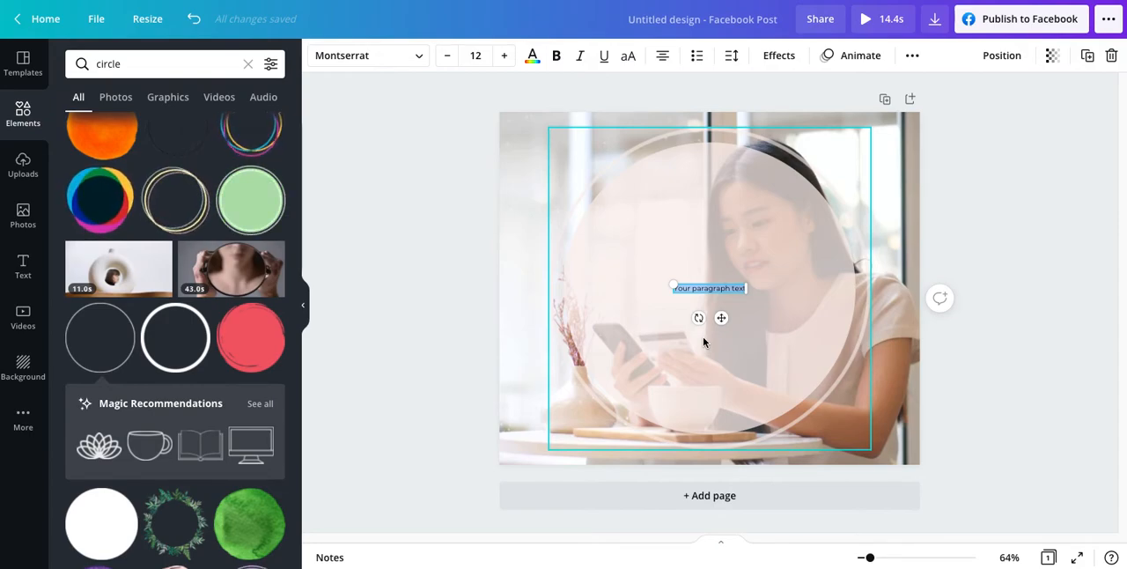
type("Massive clearance Sale")
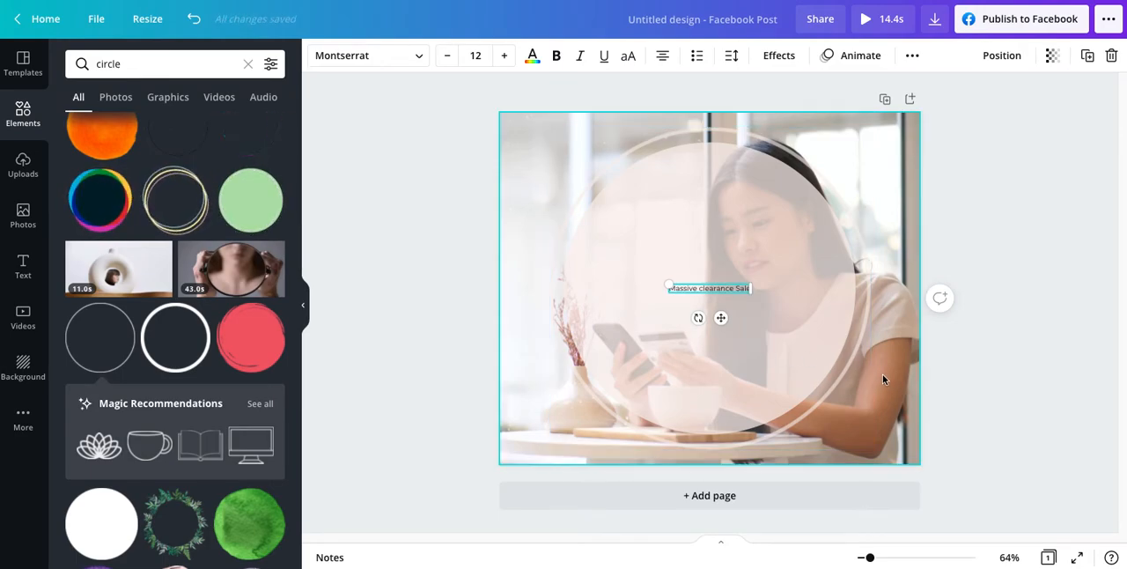
left_click_drag(746, 288, 937, 317)
left_click(1000, 270)
Step: Move the heading to the upper part of the circle and correct its wording to "Massive Clearance Sale"
left_click_drag(778, 283, 733, 222)
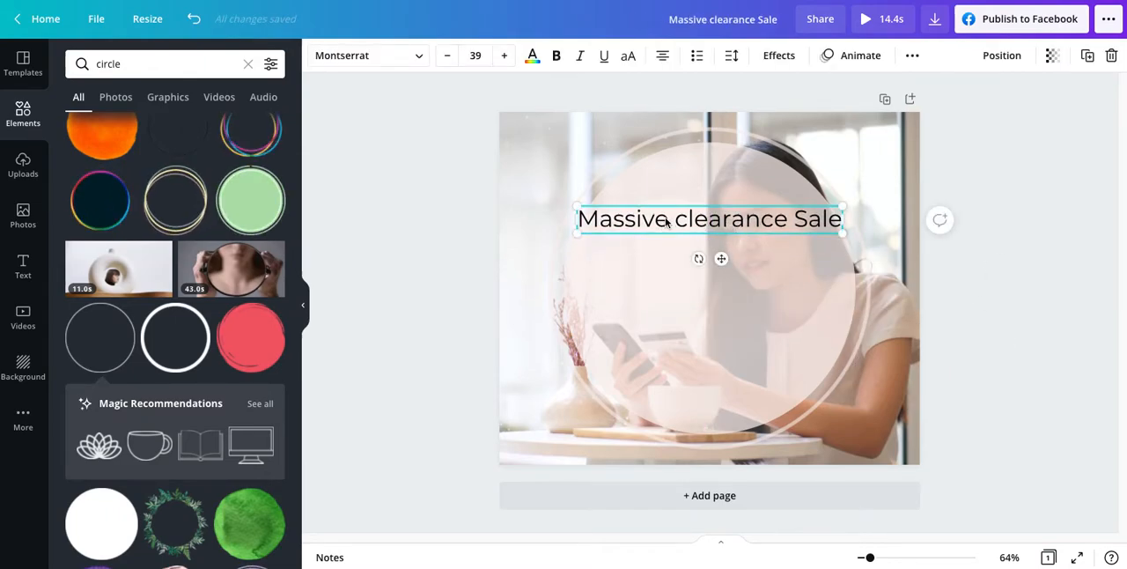
key("BackSpace")
type("C")
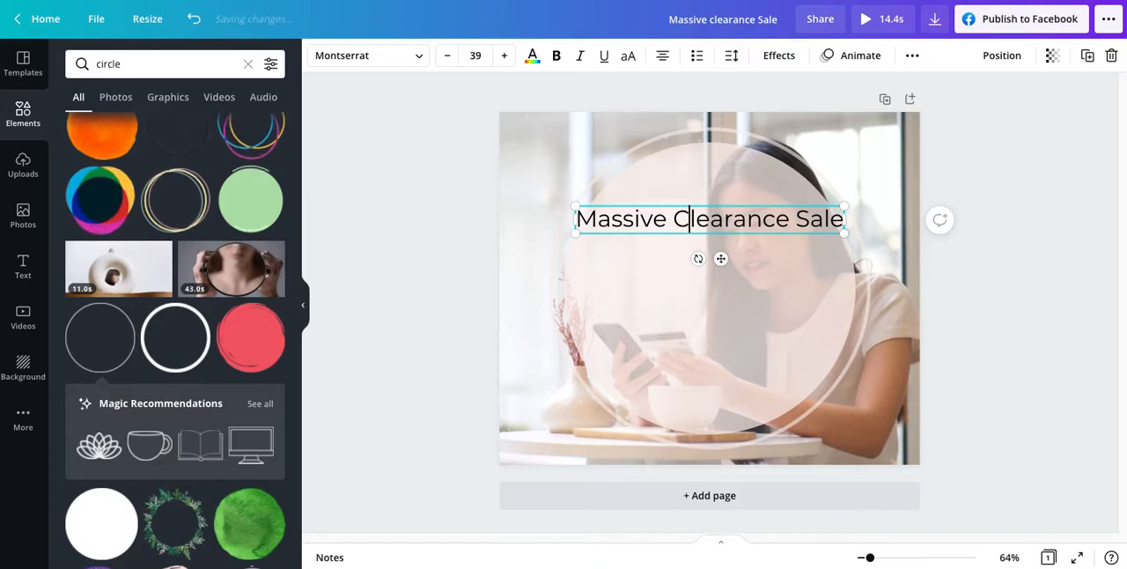
Step: Narrow the "Massive Clearance Sale" heading so it wraps onto two lines and centre it near the top of the circle
left_click_drag(843, 220, 777, 224)
left_click(411, 288)
left_click_drag(665, 245, 700, 201)
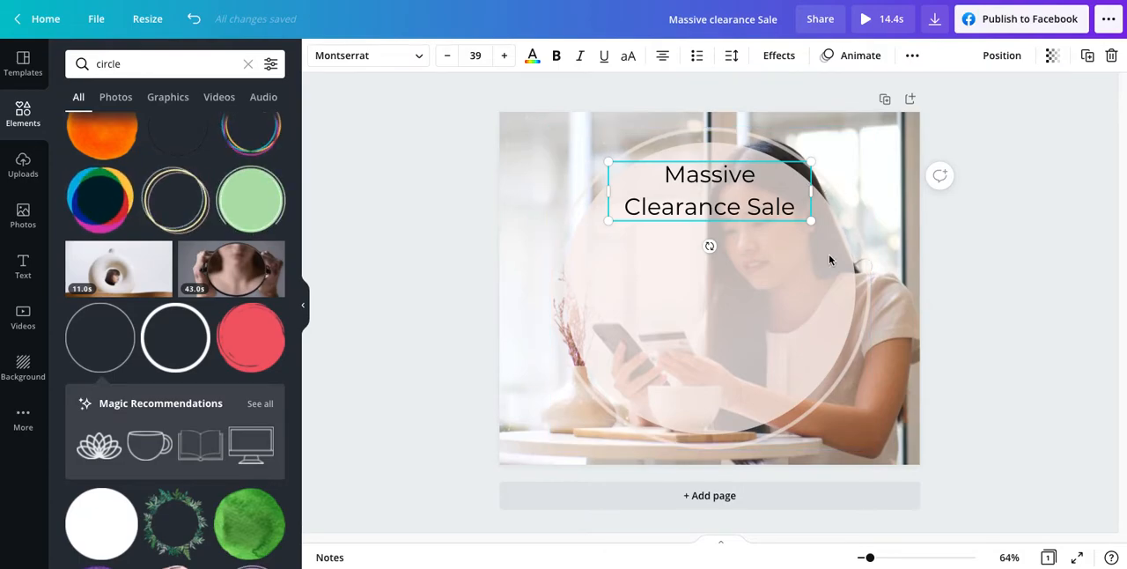
left_click(727, 321)
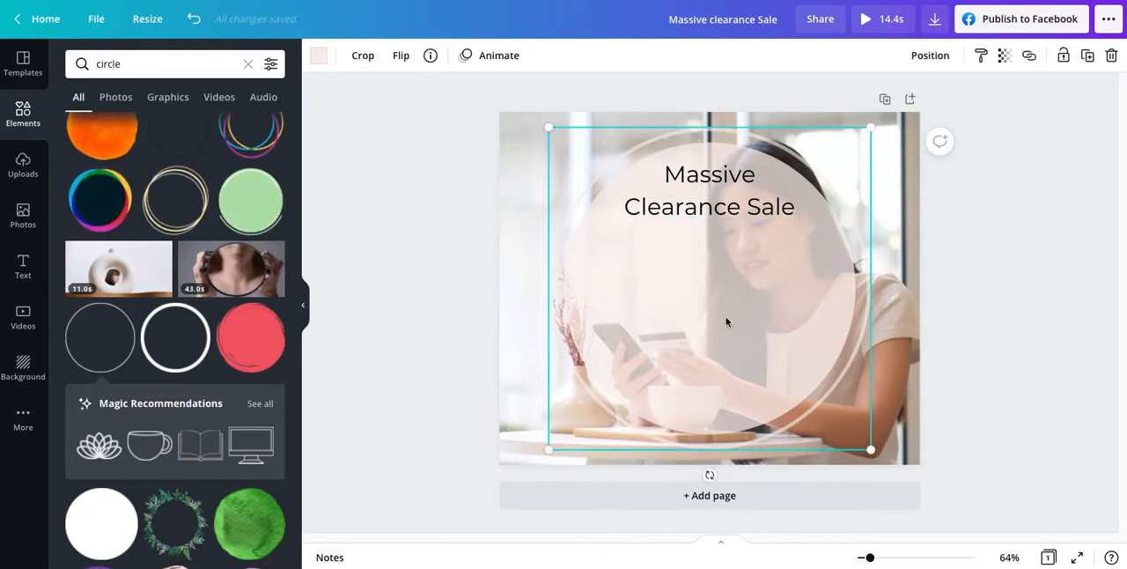
Step: Duplicate the "Massive Clearance Sale" heading and move the copy to the lower part of the circle
left_click(695, 186)
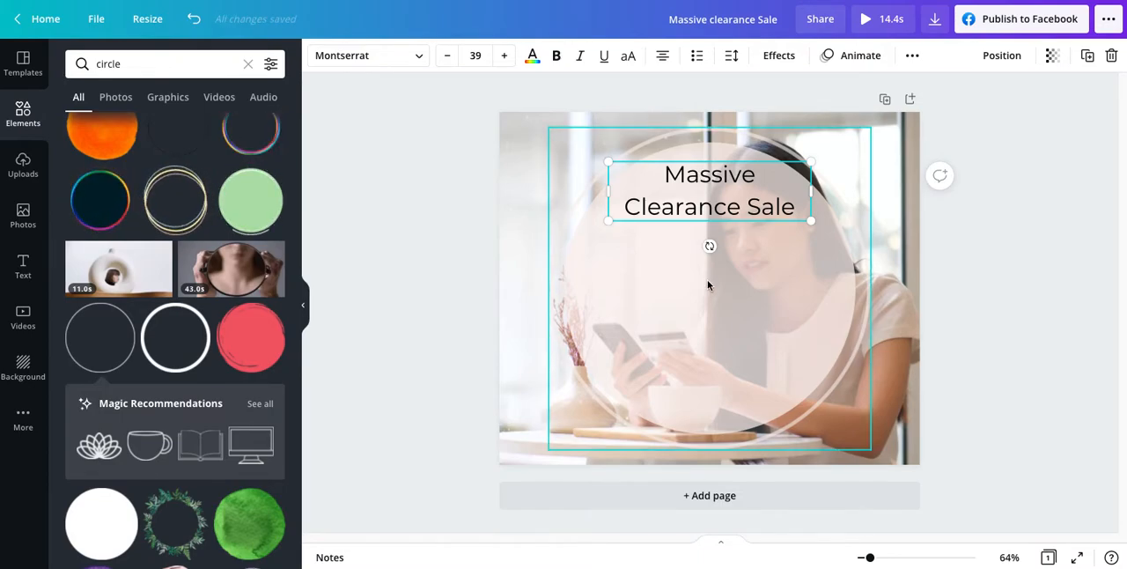
left_click(1086, 56)
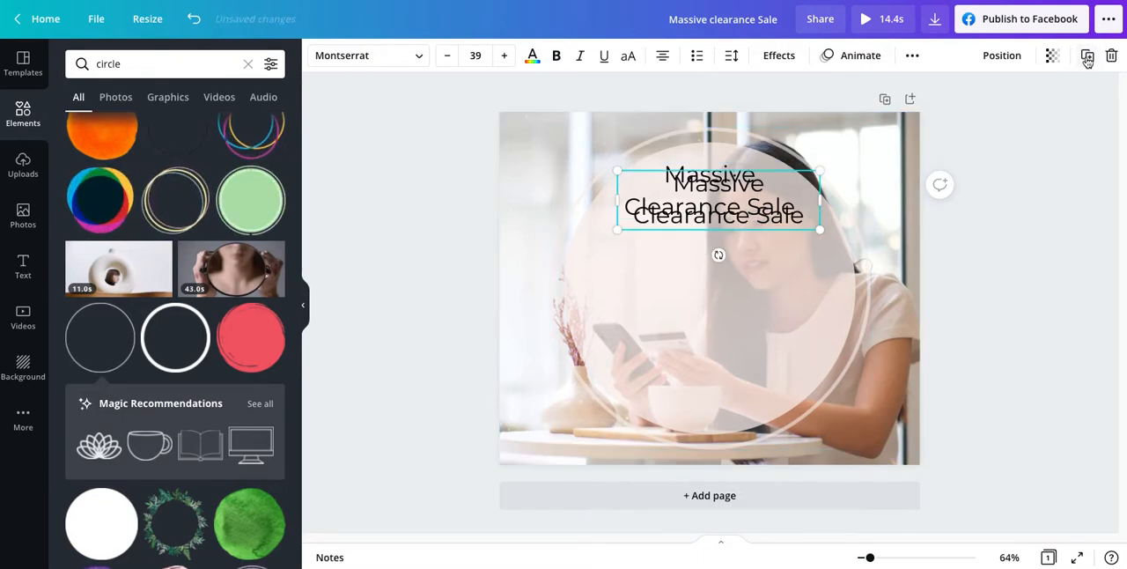
left_click_drag(701, 210, 792, 414)
left_click(695, 393)
type("www.")
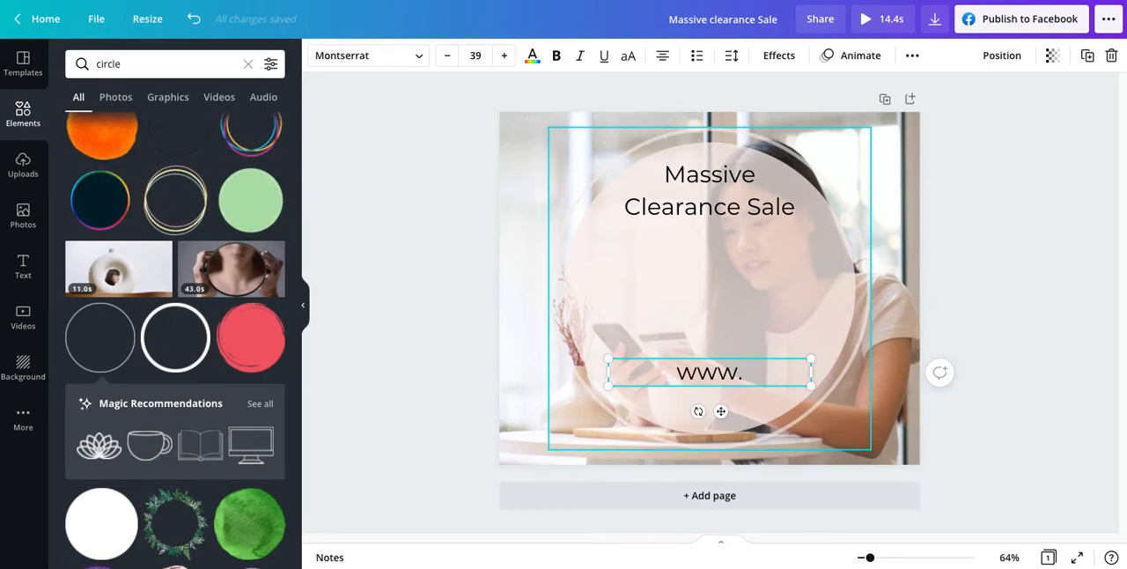
type("website.com")
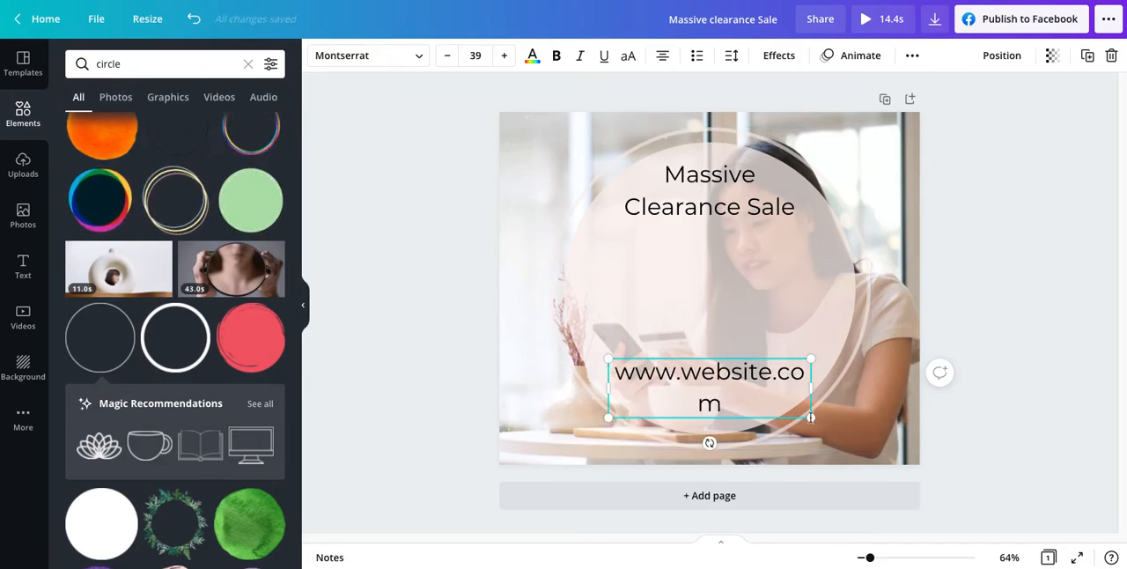
left_click_drag(810, 387, 849, 386)
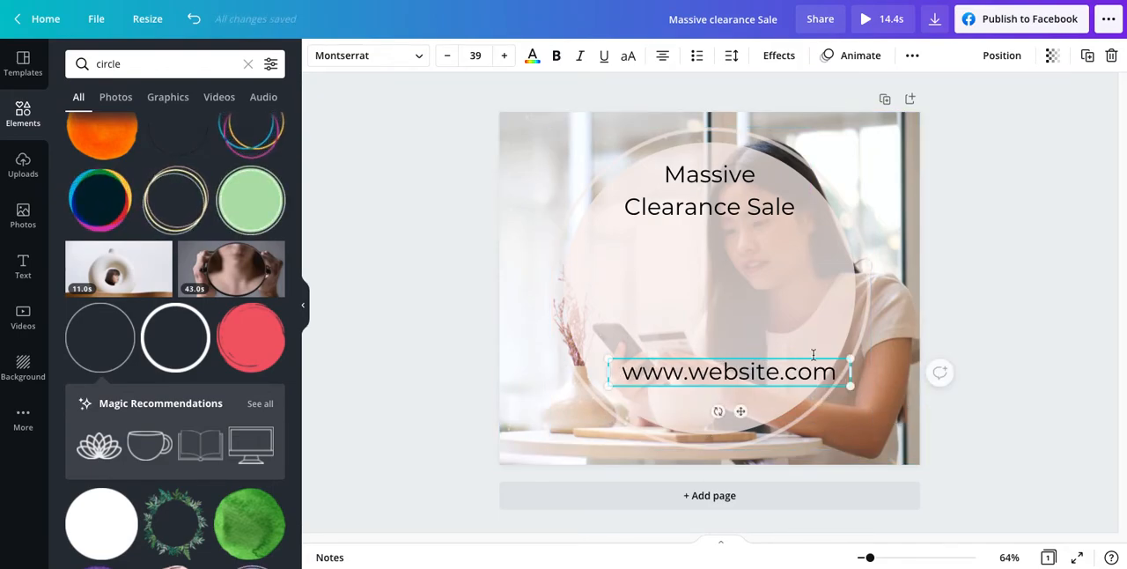
Step: Shrink the website address to font size 25.2 and centre it near the bottom of the circle
left_click(731, 357)
left_click_drag(729, 372, 715, 379)
left_click_drag(829, 390, 740, 385)
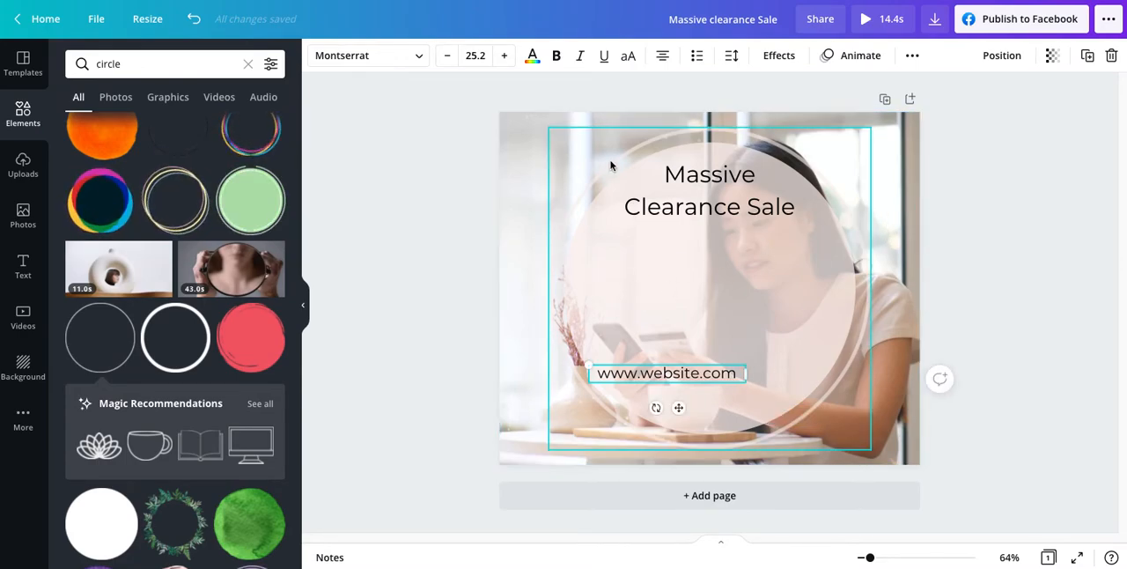
left_click_drag(668, 379, 690, 400)
Step: Add a text box reading "Up to 50% off" in the middle of the circle
left_click(693, 345)
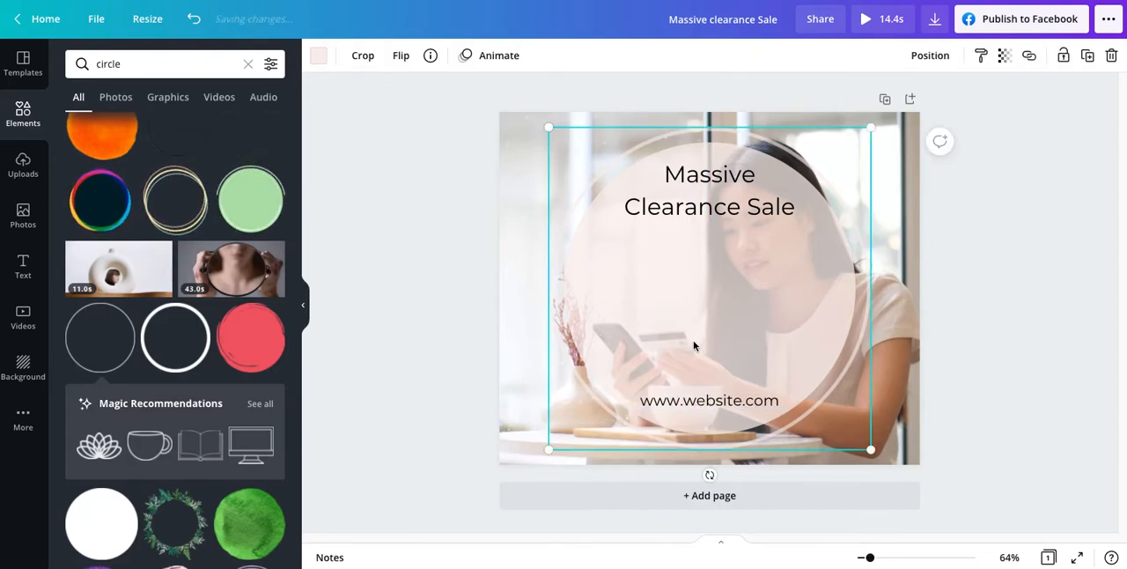
key("t")
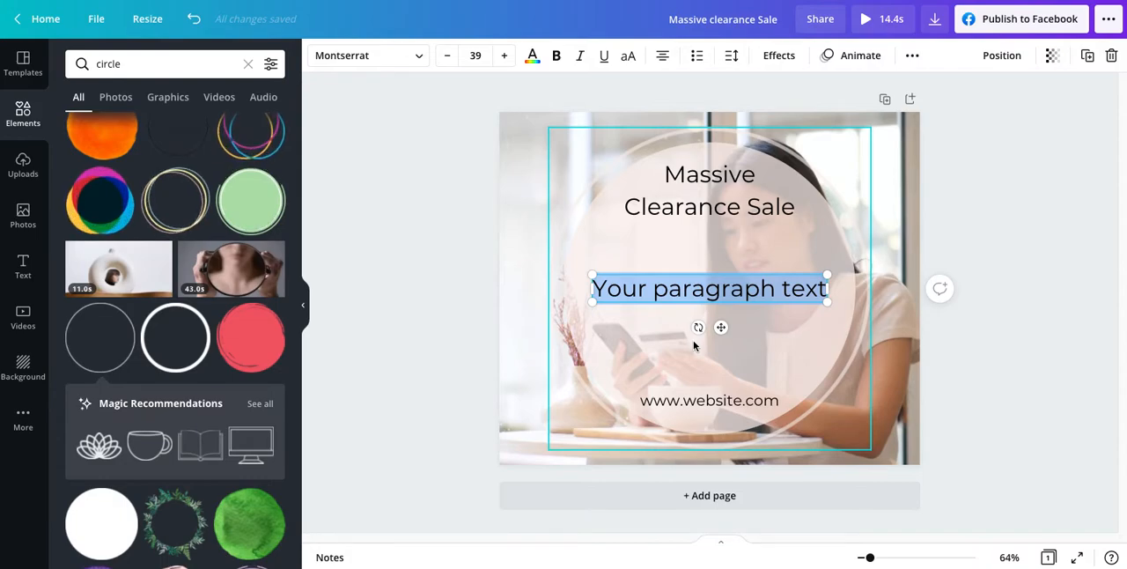
type("Up to")
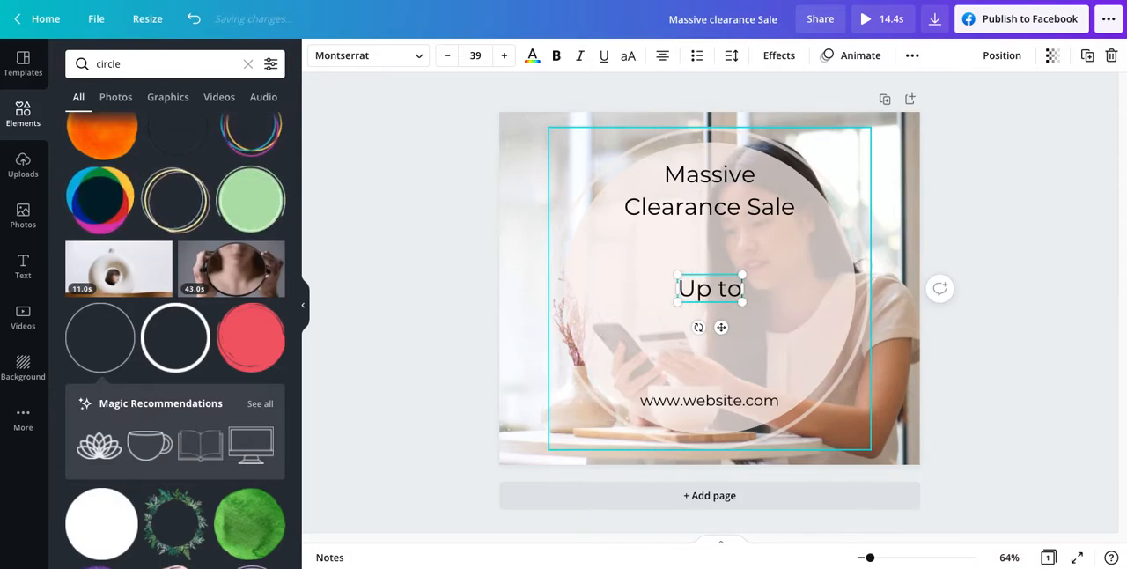
type(" 50% off")
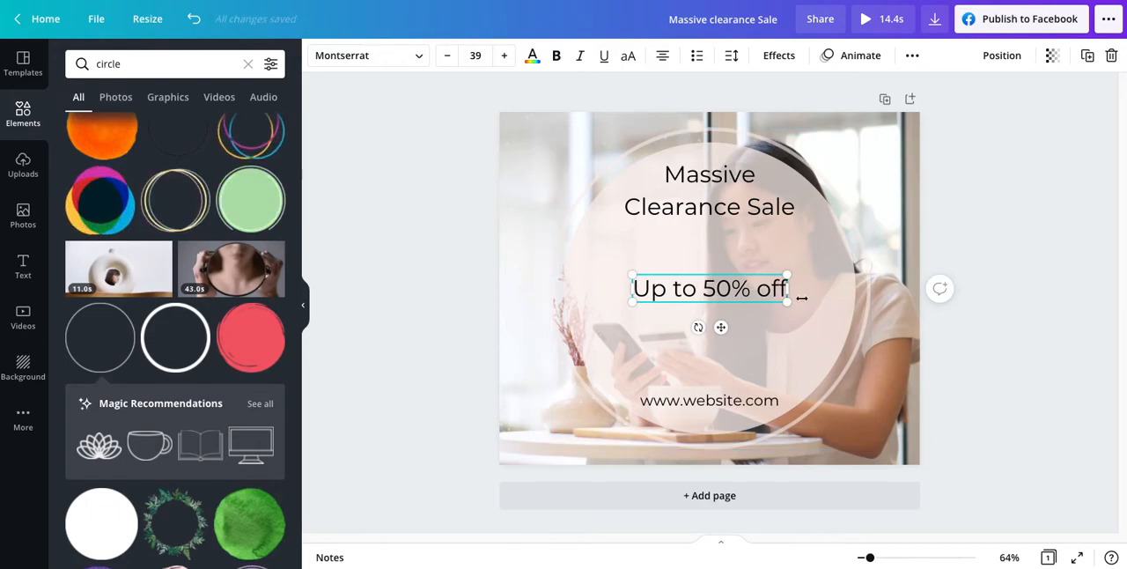
Step: Enlarge the "Up to 50% off" text to font size 86.6, tilt it upward and position it across the circle's centre
left_click_drag(825, 310, 933, 349)
left_click(772, 306)
left_click(787, 257)
left_click_drag(791, 299, 715, 291)
left_click_drag(709, 345, 722, 339)
left_click_drag(566, 353, 546, 362)
left_click_drag(851, 222, 864, 215)
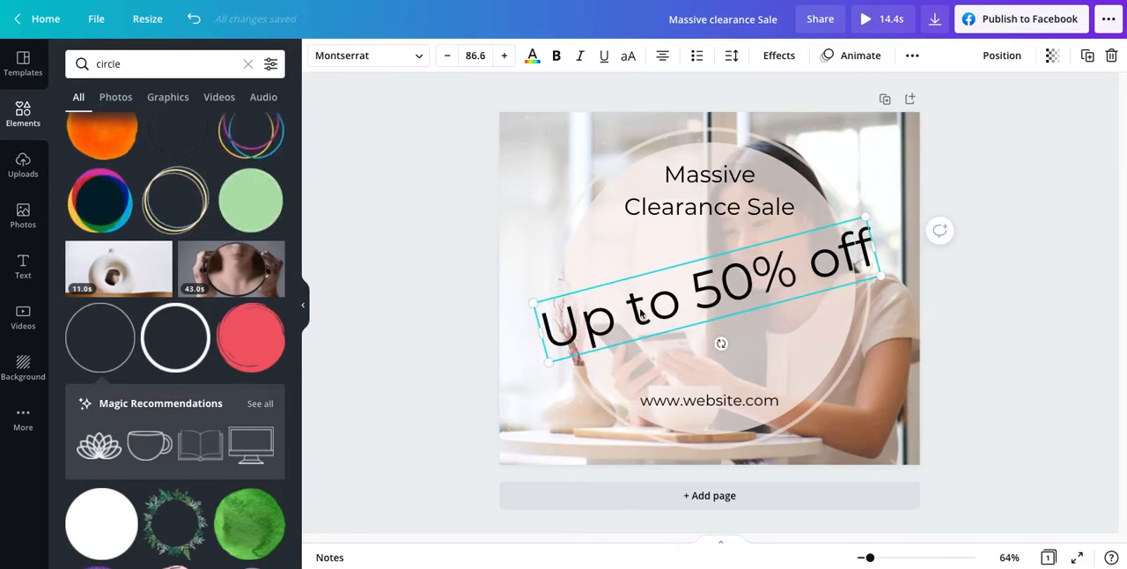
left_click(997, 352)
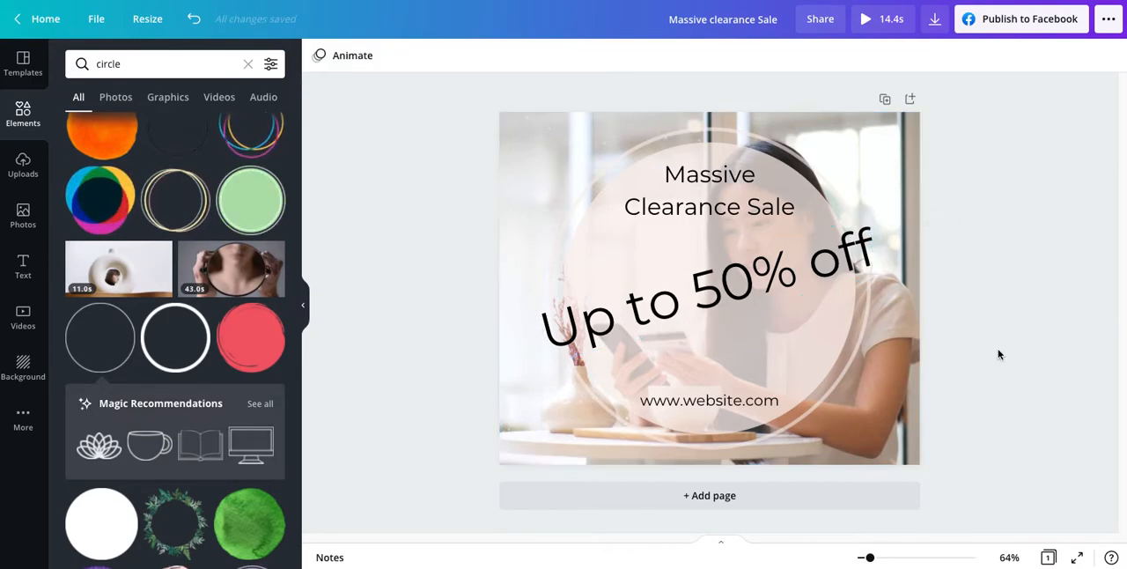
left_click(710, 287)
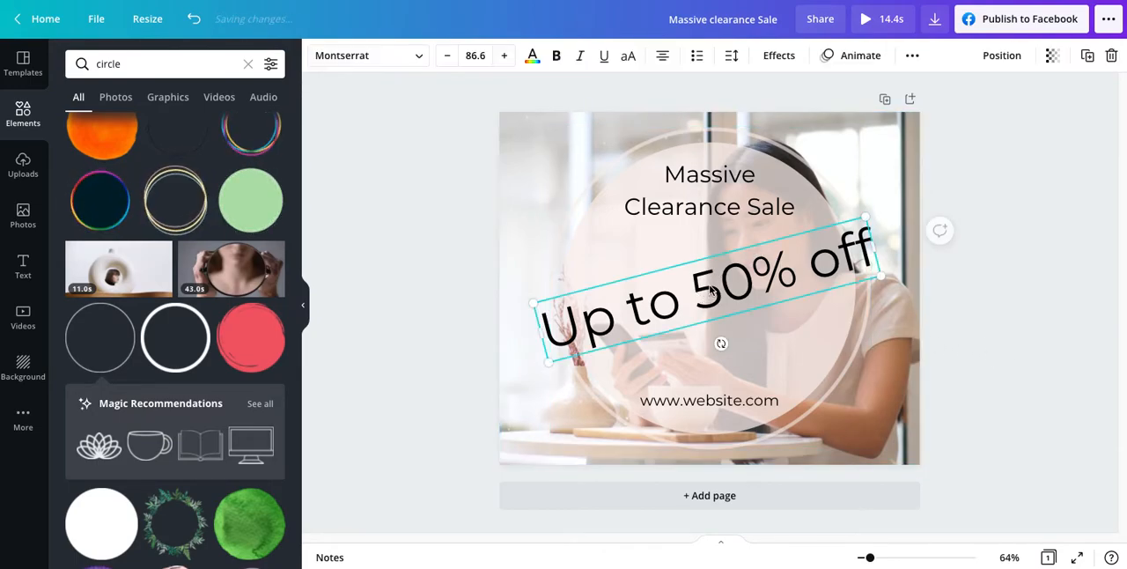
left_click_drag(710, 290, 708, 289)
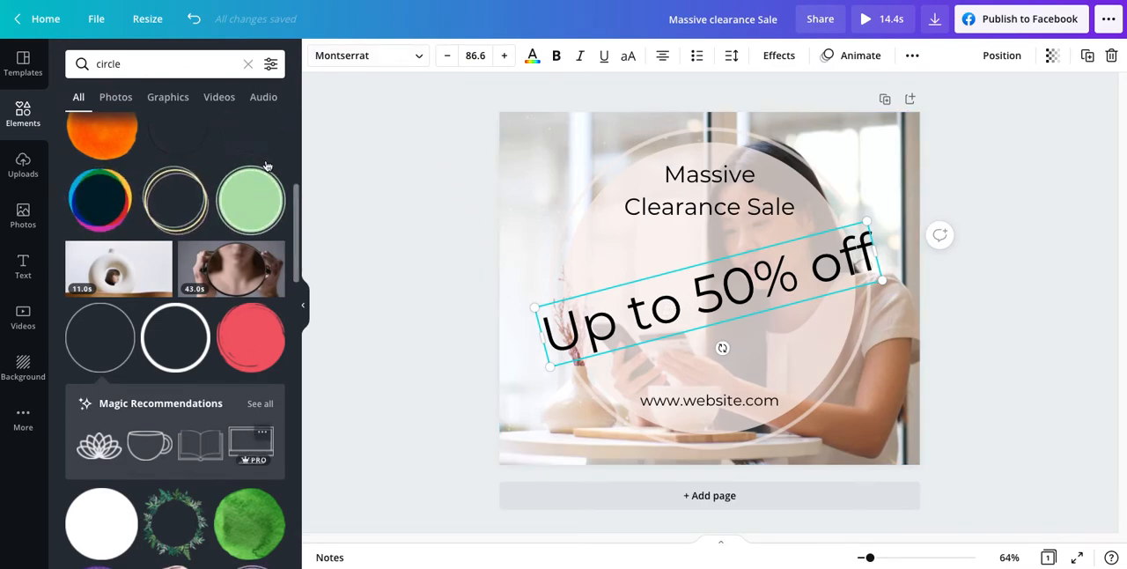
Step: Try the Advetime, Benedict and Caitlin fonts on the "Up to 50% off" text
left_click(396, 60)
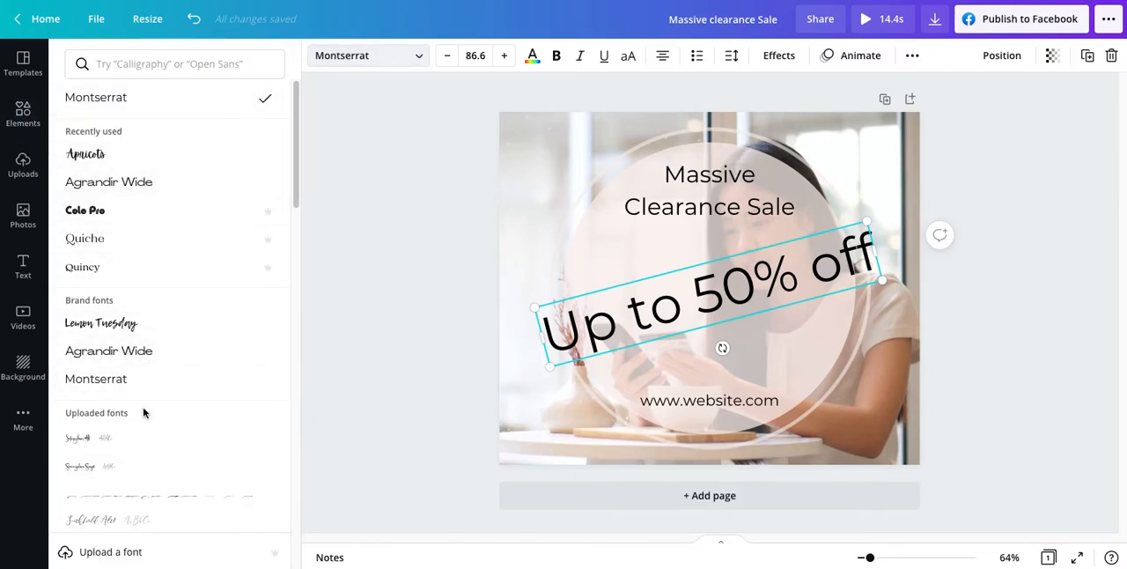
scroll(146, 410, "down", 4)
scroll(145, 412, "down", 1)
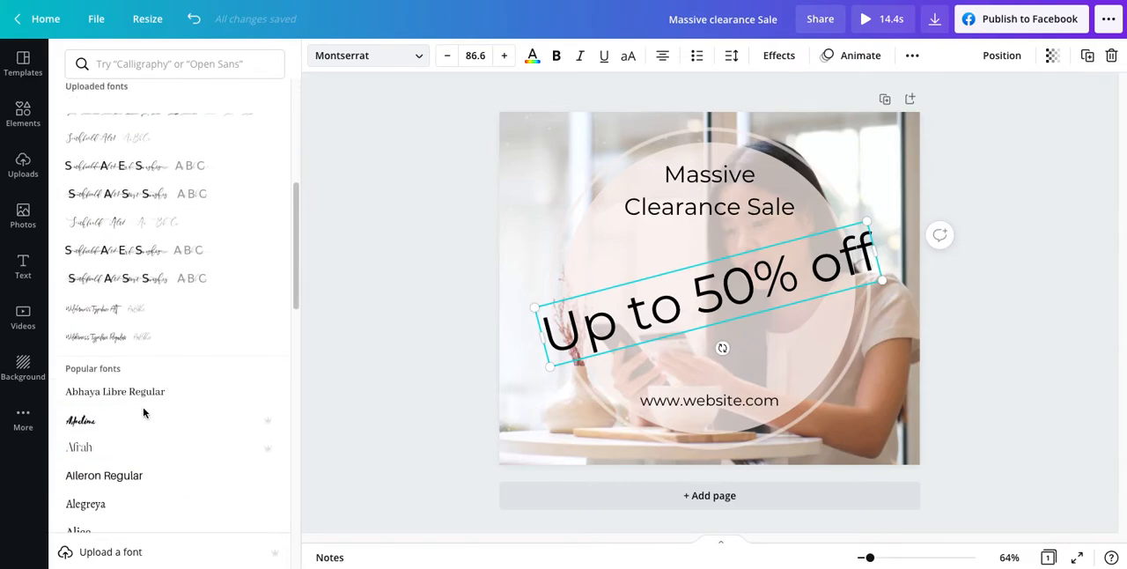
left_click(121, 424)
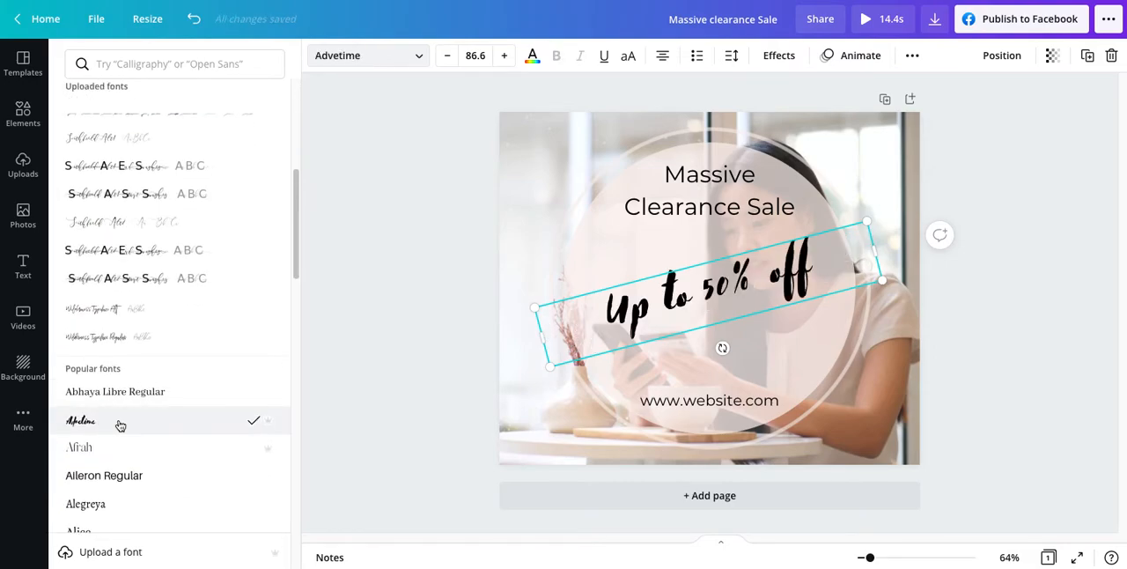
scroll(120, 425, "down", 5)
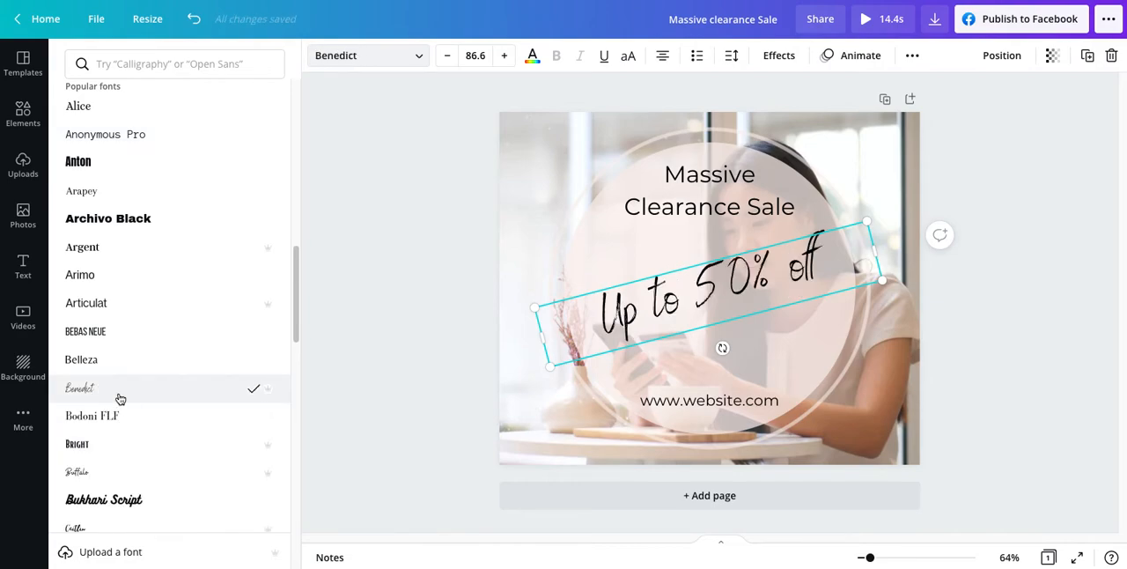
scroll(123, 405, "down", 1)
left_click(124, 409)
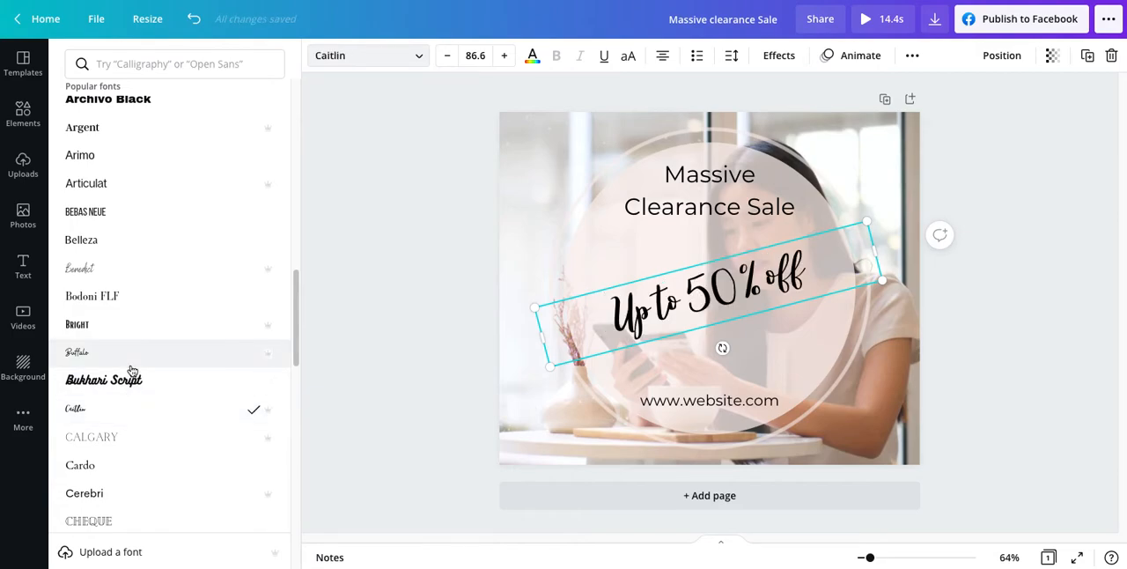
Step: Look further through the popular fonts and try Nickainley on the "Up to 50% off" text
scroll(136, 385, "down", 1)
scroll(135, 385, "down", 5)
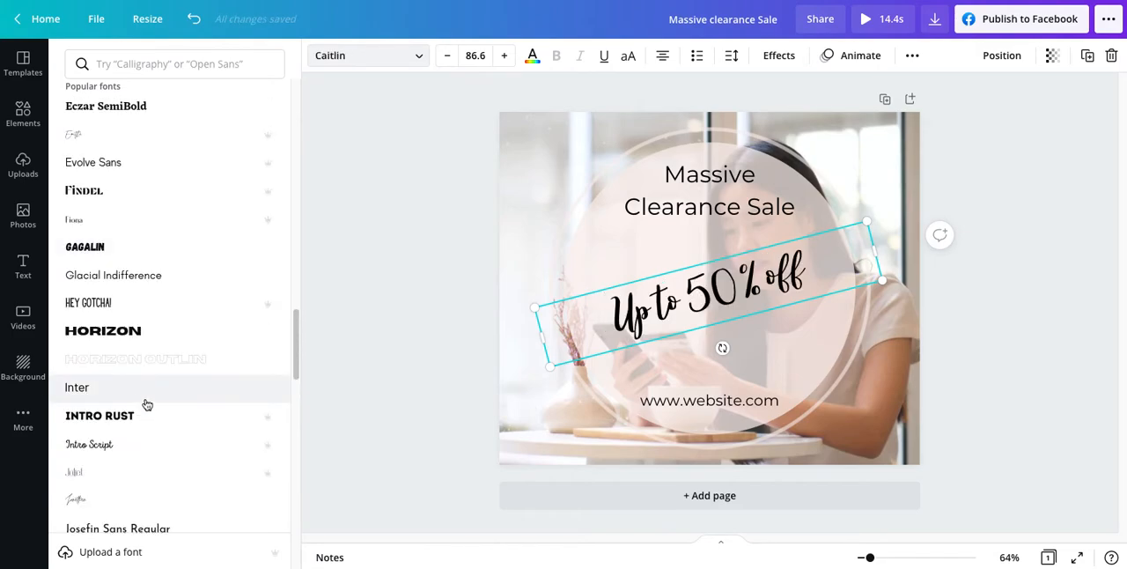
scroll(148, 405, "down", 1)
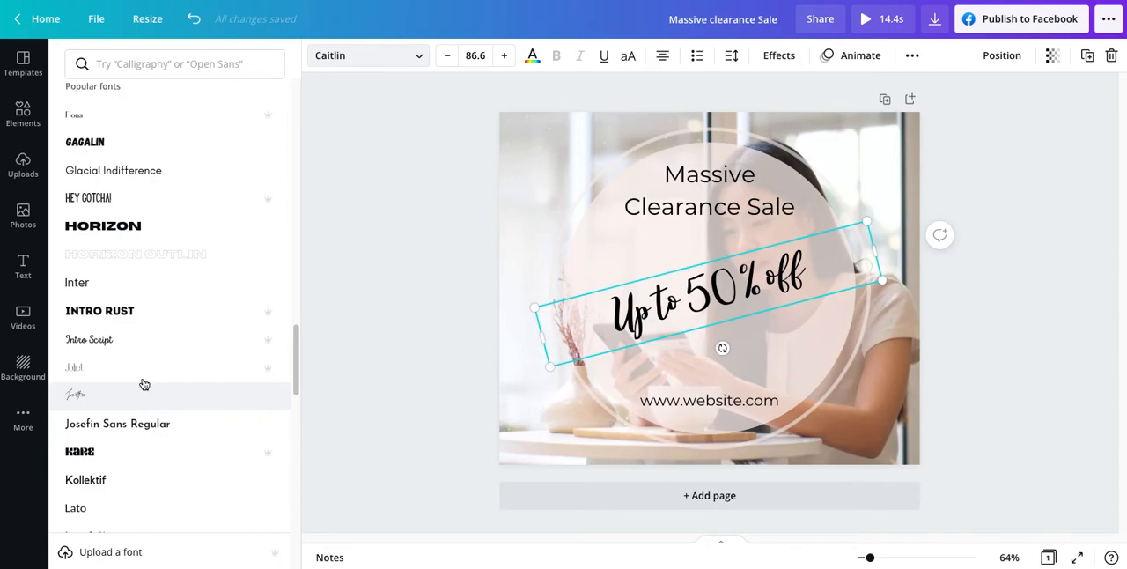
scroll(118, 446, "down", 2)
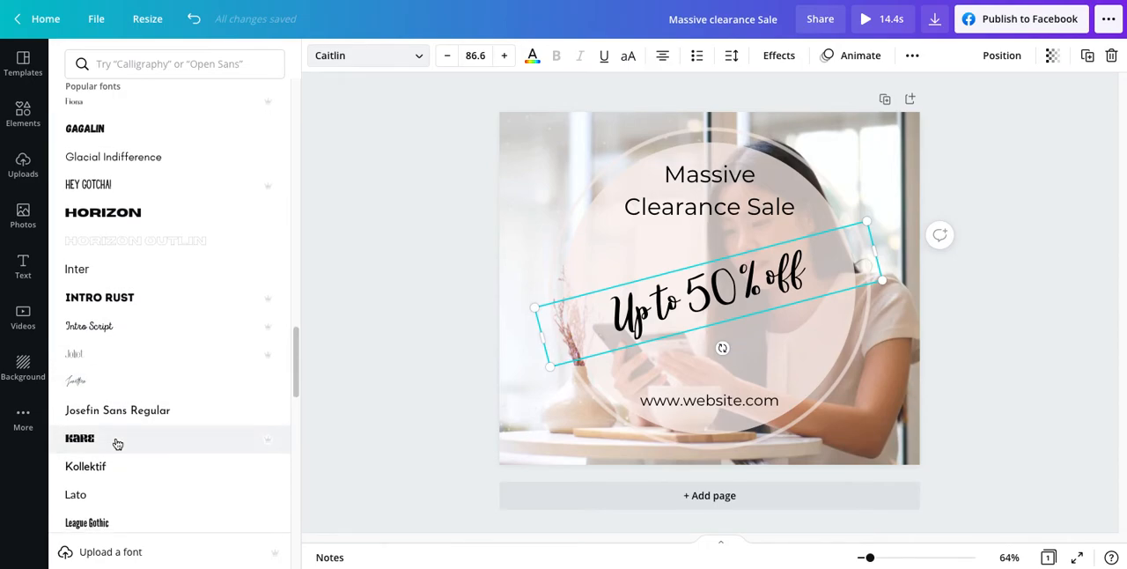
scroll(122, 459, "down", 1)
scroll(124, 461, "down", 1)
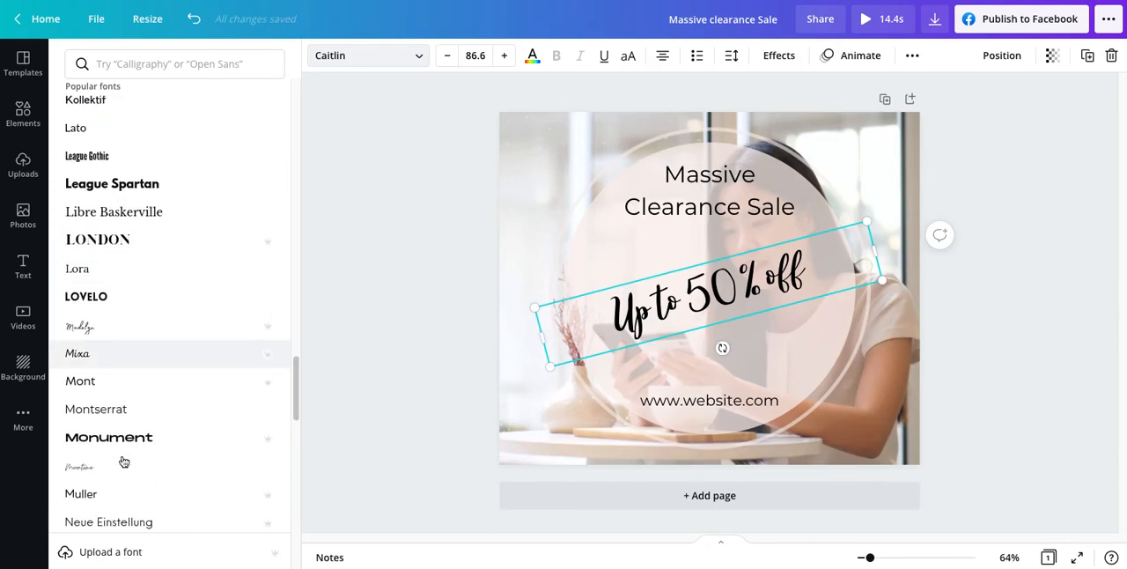
scroll(127, 467, "down", 3)
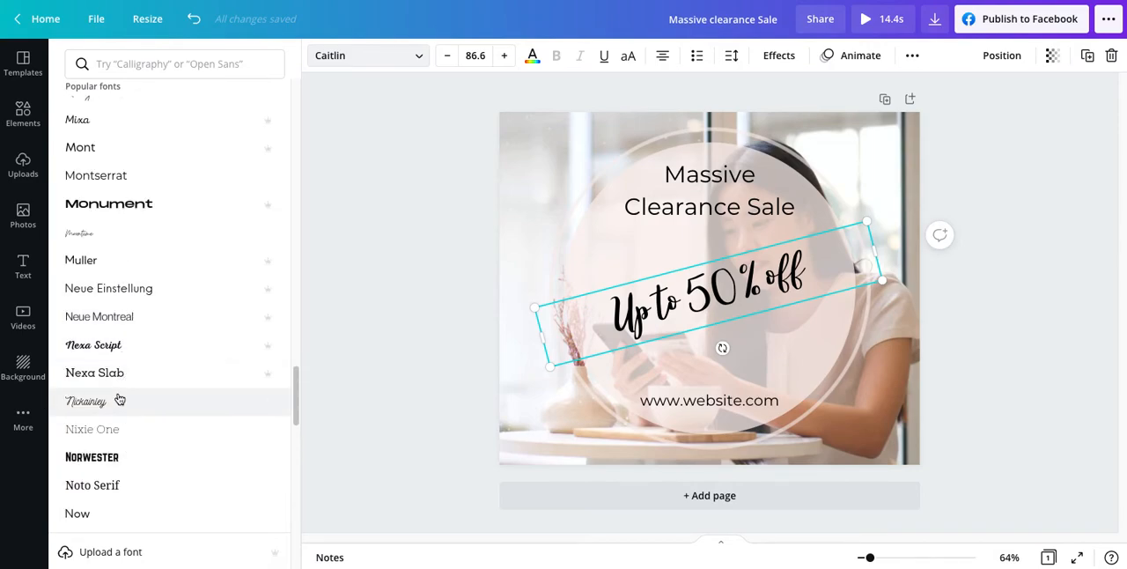
scroll(134, 436, "down", 3)
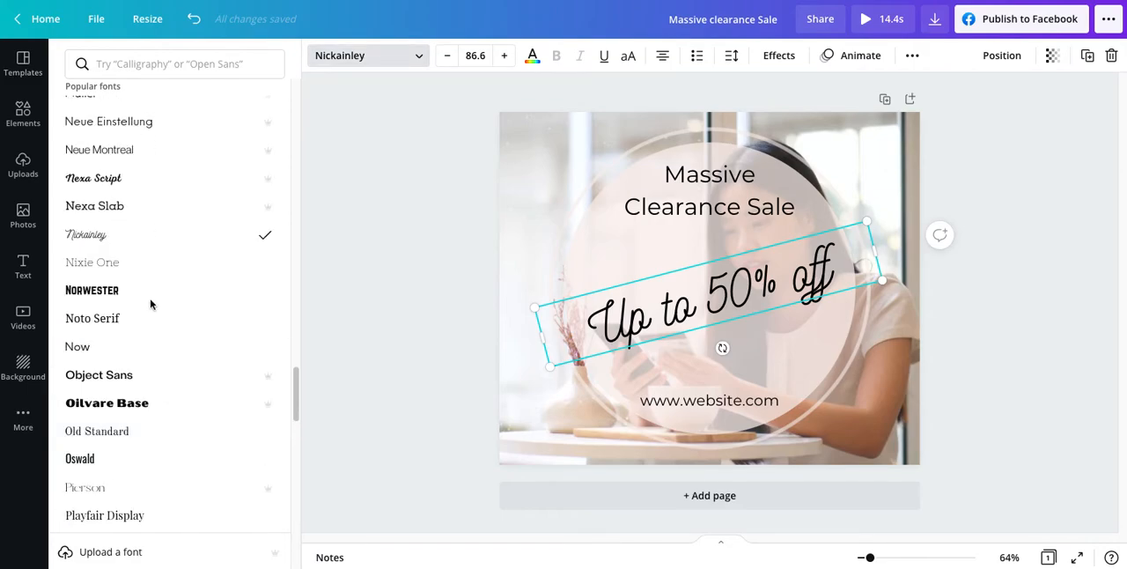
Step: Search the fonts for "bright" and apply Bright Sight Script to the "Up to 50% off" text
left_click(143, 65)
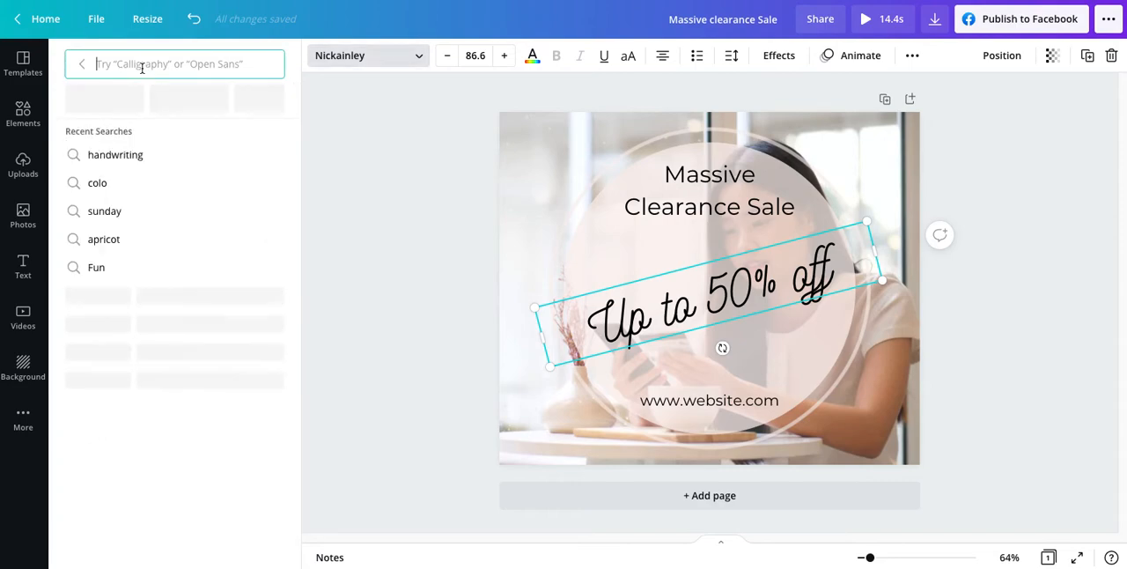
type("bright")
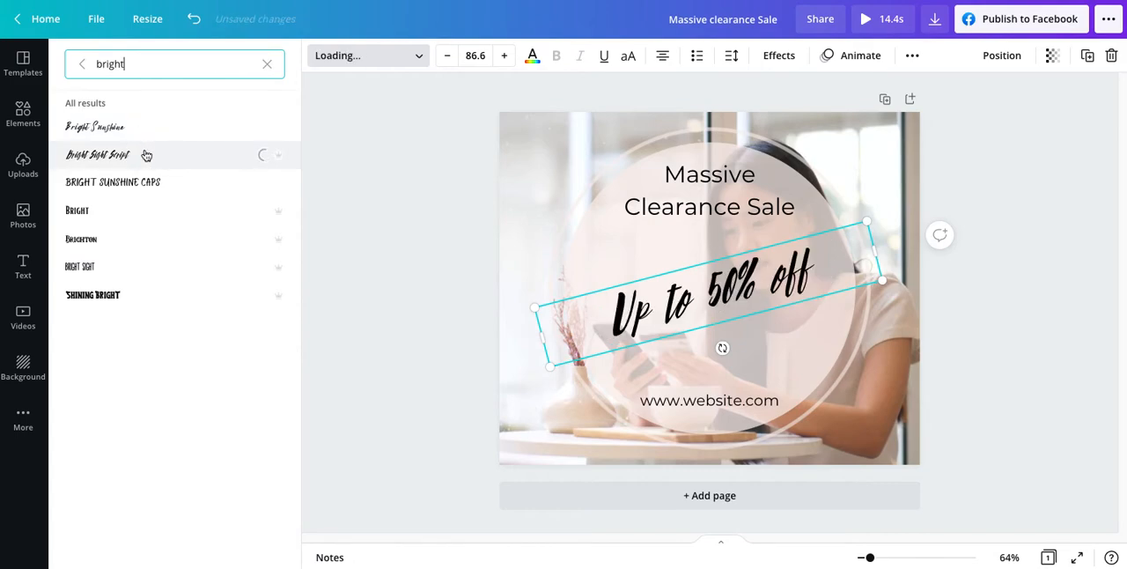
Step: Enlarge the tilted "Up to 50% off" text to span the circle and recentre it between the heading and website address
left_click_drag(874, 251, 895, 274)
left_click_drag(769, 288, 763, 281)
left_click_drag(529, 291, 505, 294)
left_click_drag(695, 302, 707, 302)
Step: Find the Brixton fonts and apply Brixton Sans to the "Massive Clearance Sale" heading
left_click(693, 186)
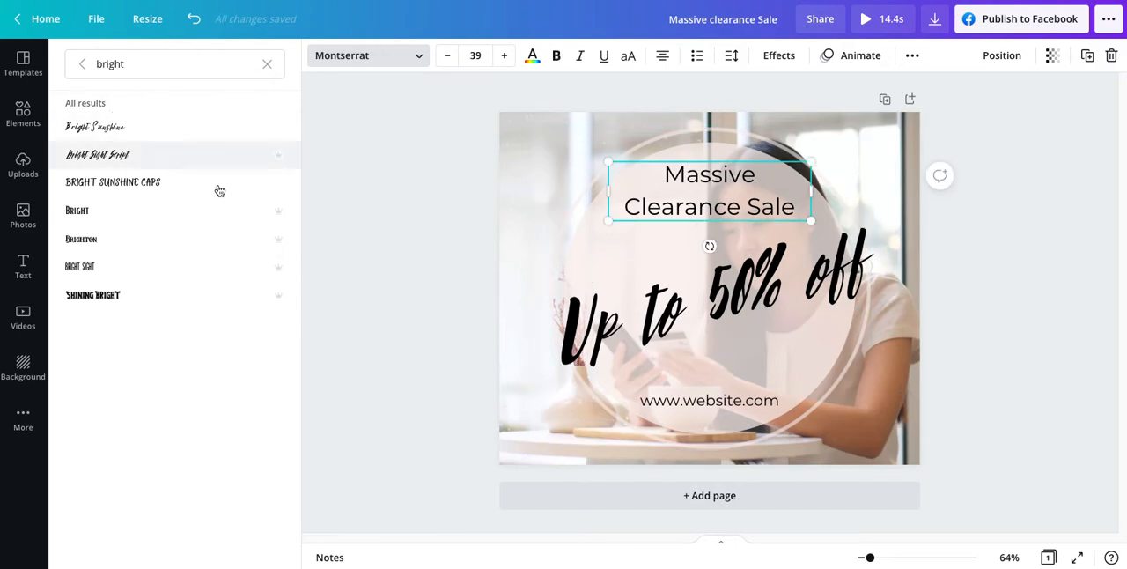
left_click(268, 66)
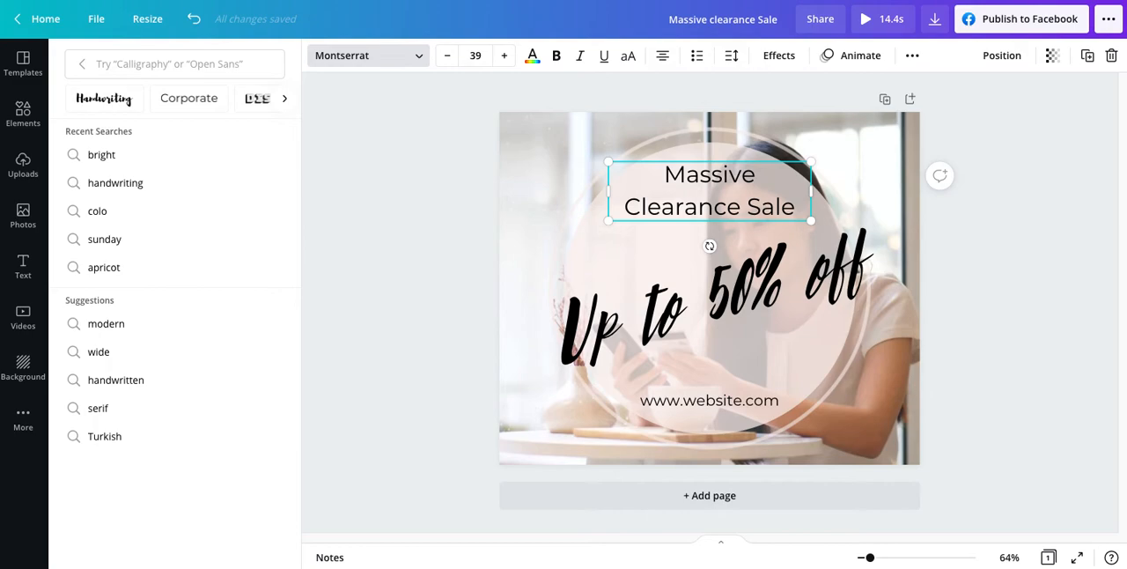
left_click(124, 67)
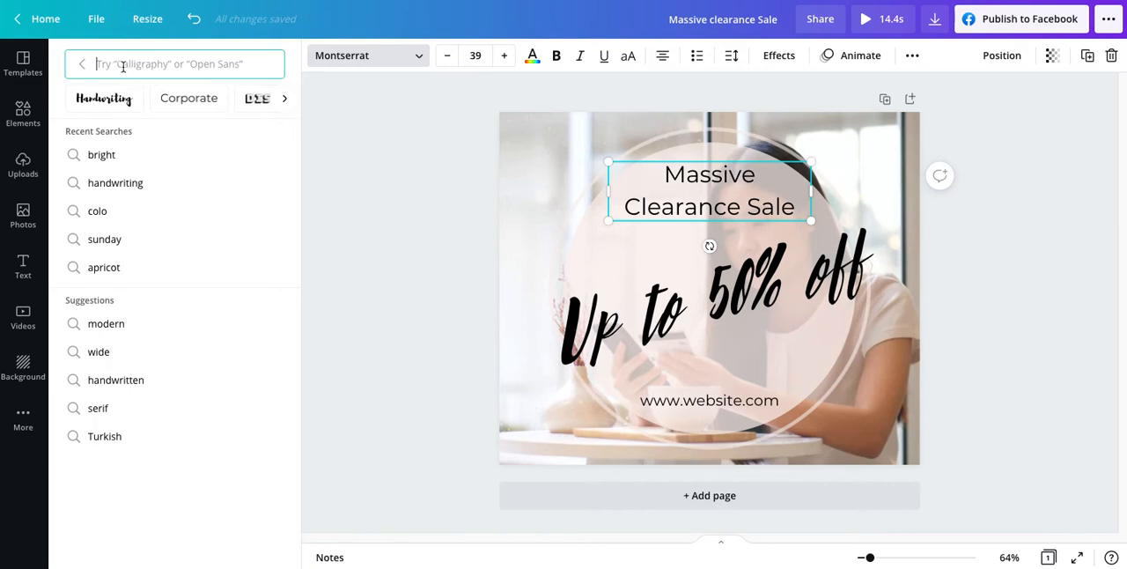
type("brixtons")
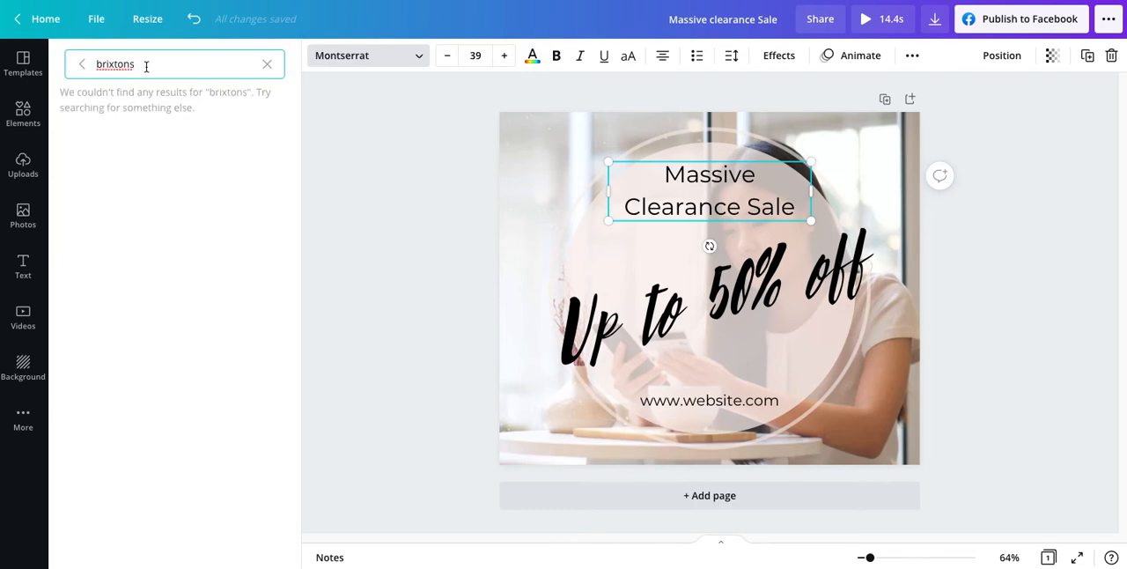
key("BackSpace")
key("BackSpace")
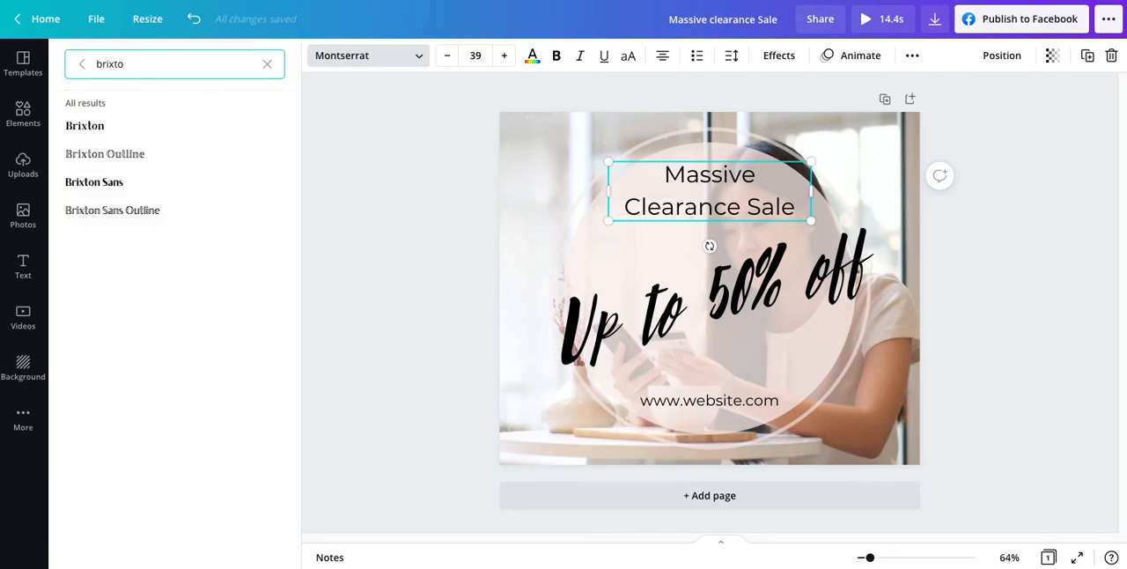
left_click(141, 186)
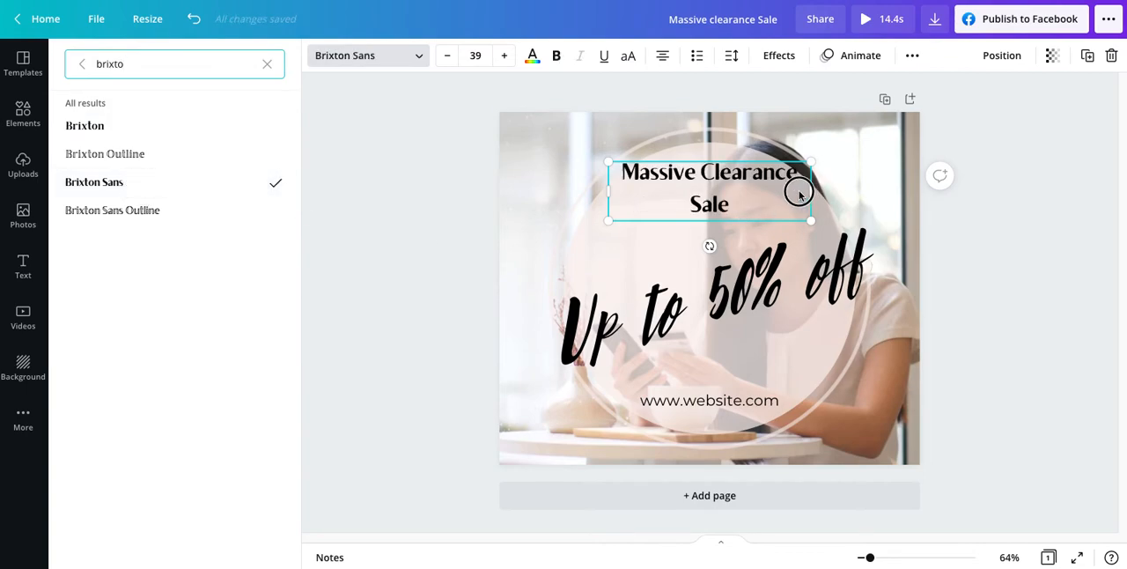
Step: Narrow the heading's text box so it wraps after "Massive", recentred in the circle, and apply Brixton Sans to the website address
left_click_drag(799, 192, 776, 192)
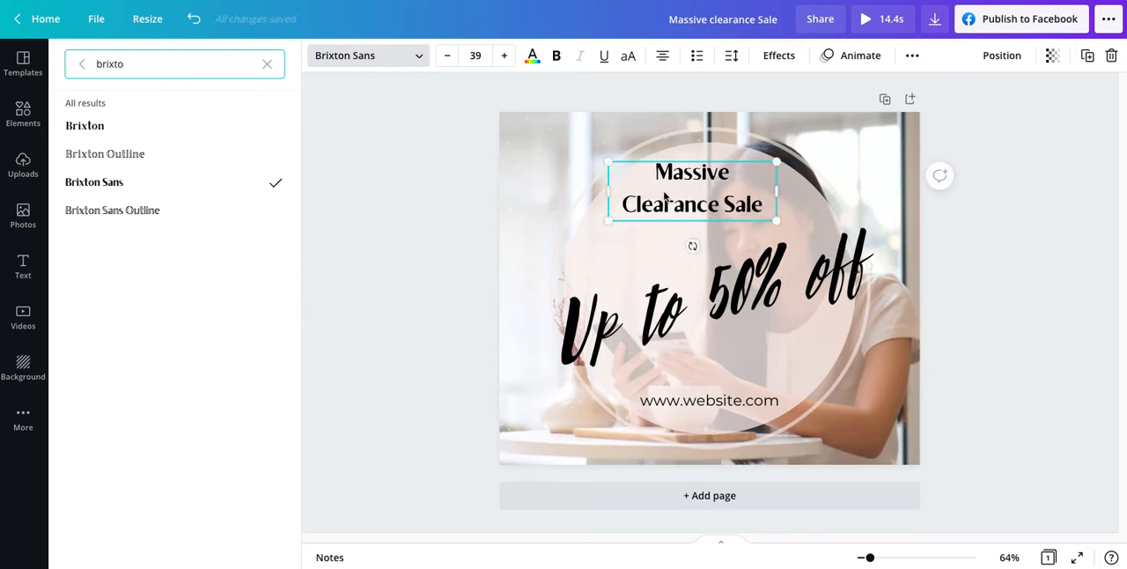
left_click_drag(692, 191, 710, 191)
left_click(689, 400)
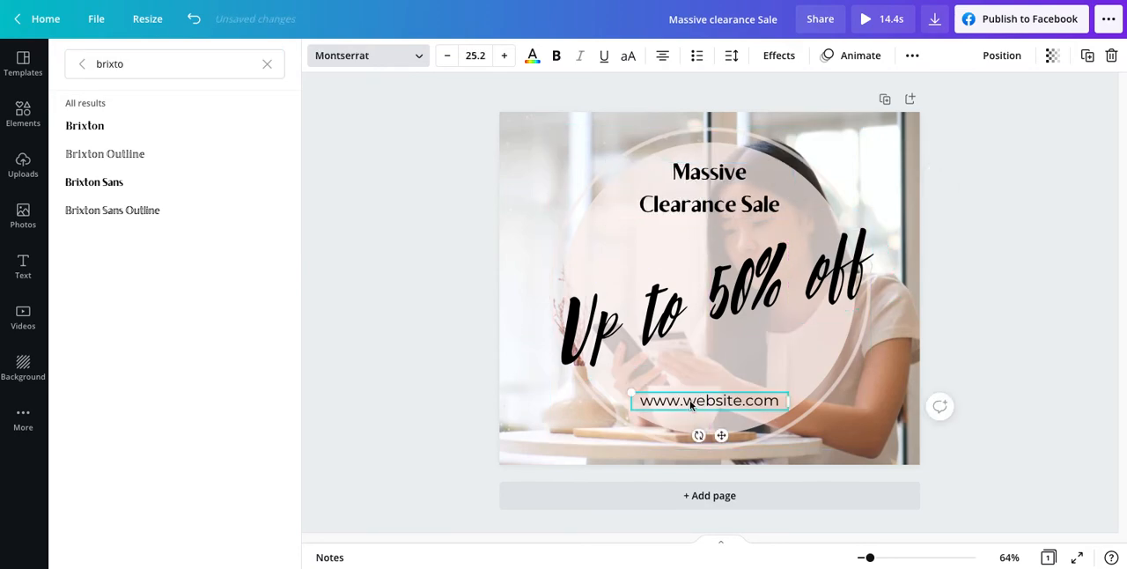
left_click(150, 181)
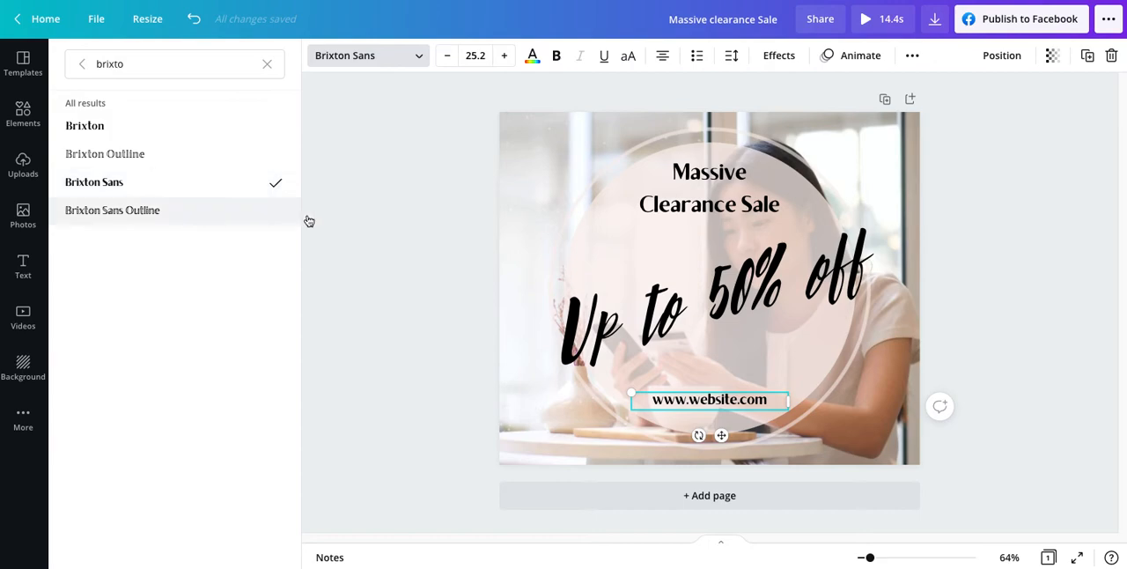
left_click(378, 291)
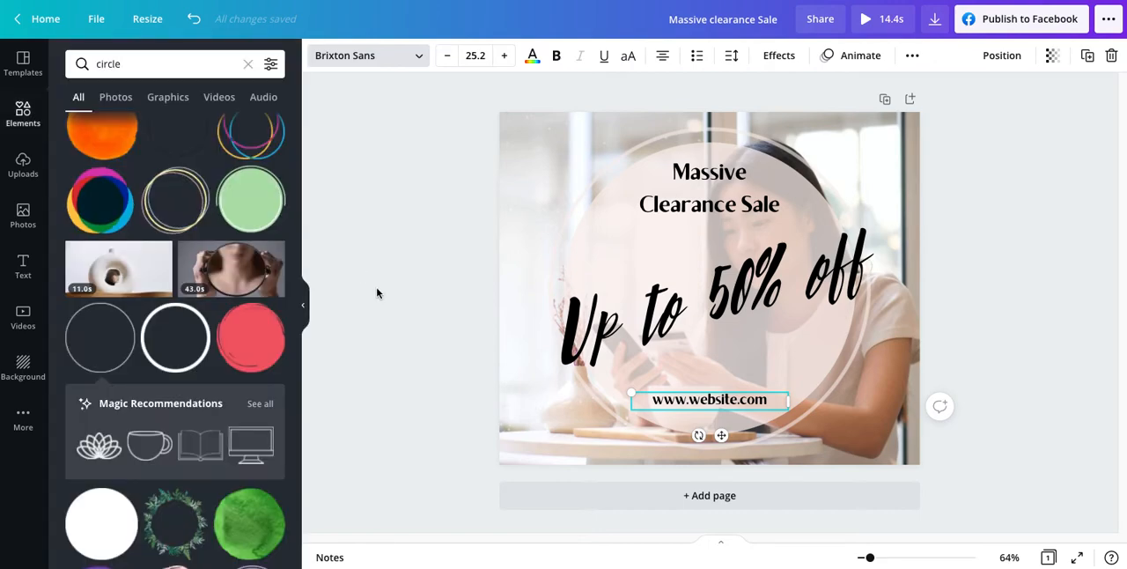
Step: Recolour the "Massive Clearance Sale" heading with the dark grey brand colour and change all black text in the design to match
left_click(688, 210)
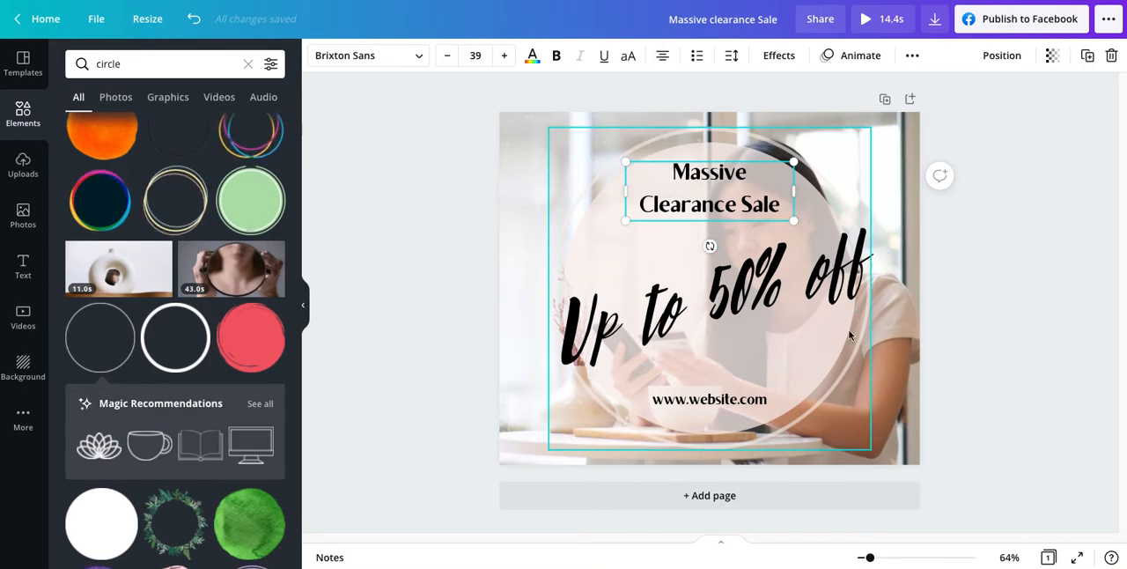
left_click(533, 58)
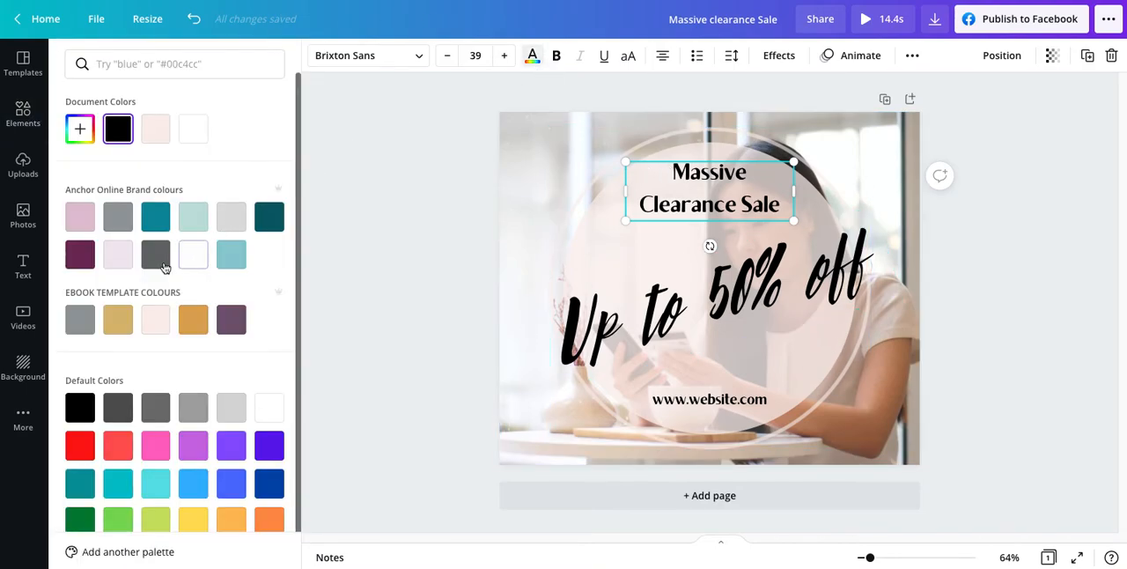
left_click(121, 225)
left_click(161, 259)
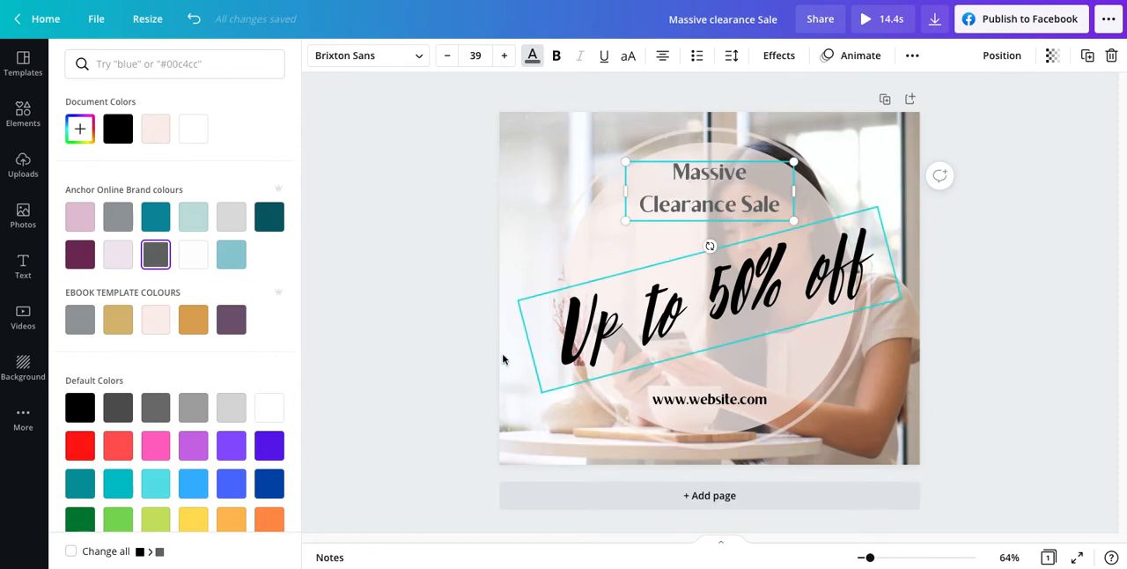
left_click(104, 549)
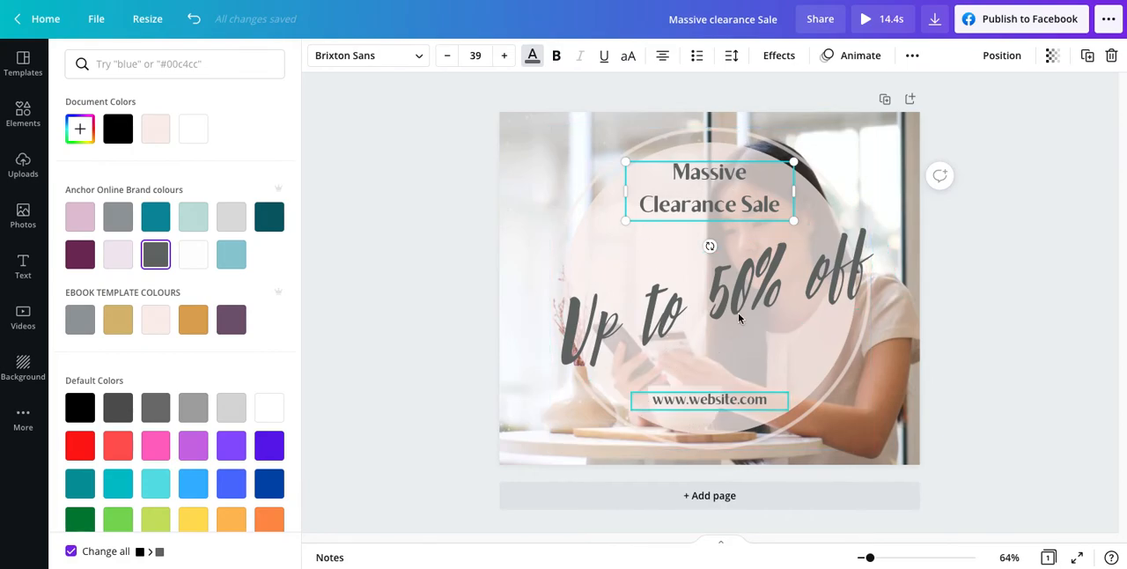
left_click(430, 353)
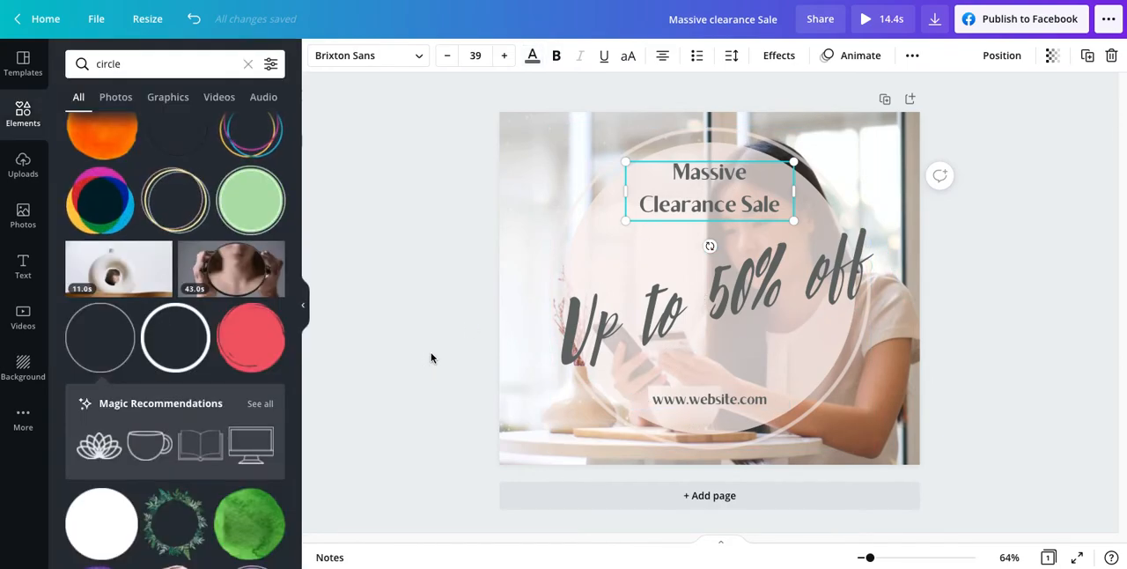
left_click(427, 360)
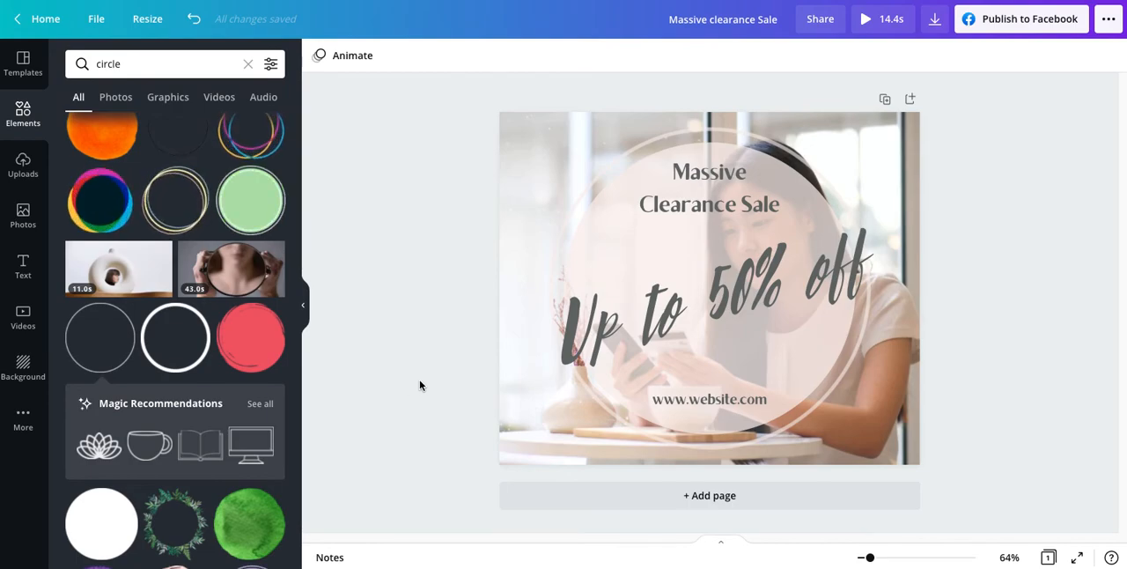
Step: Preview the finished video advert through to the end
left_click(870, 19)
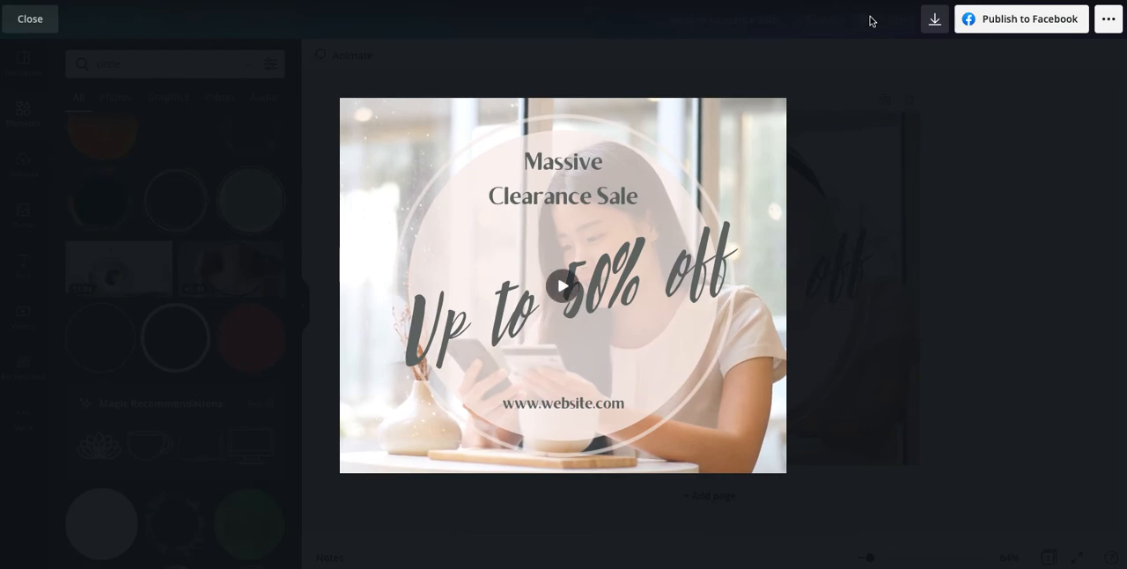
mouse_move(572, 256)
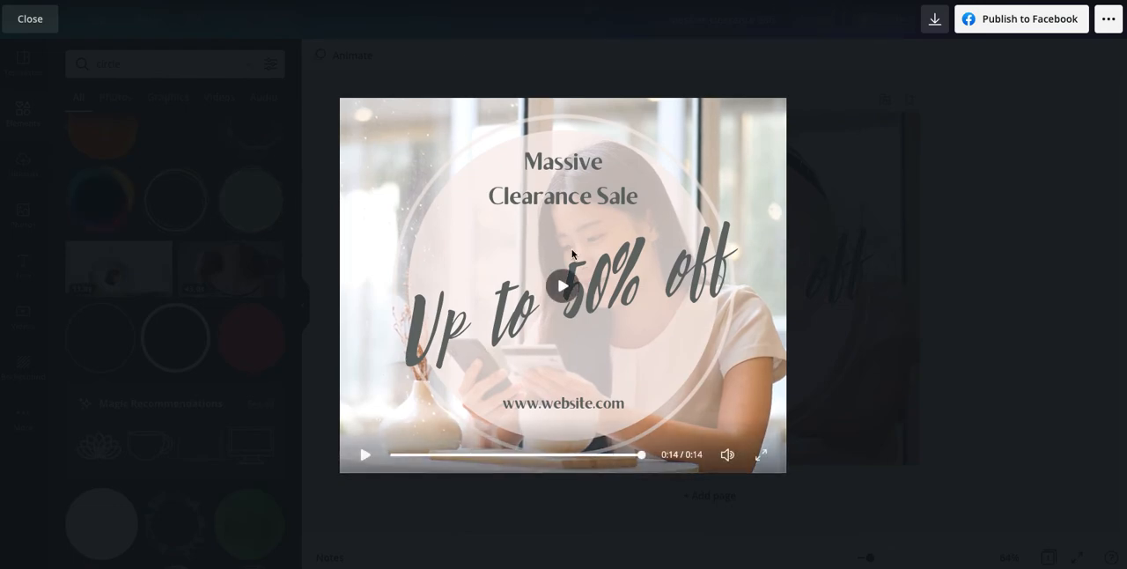